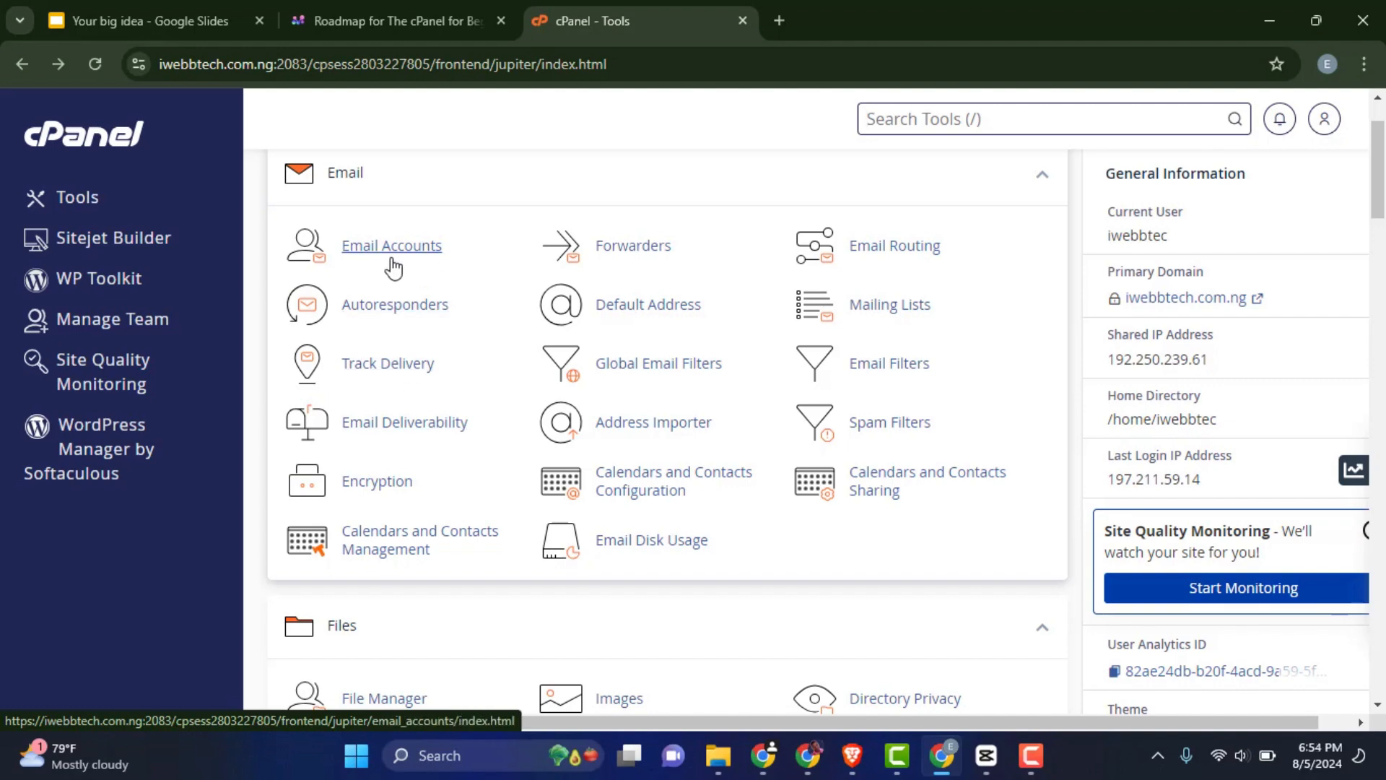
# Open Email Accounts and scroll through the 21 existing mailboxes for the domain
pyautogui.click(390, 255)
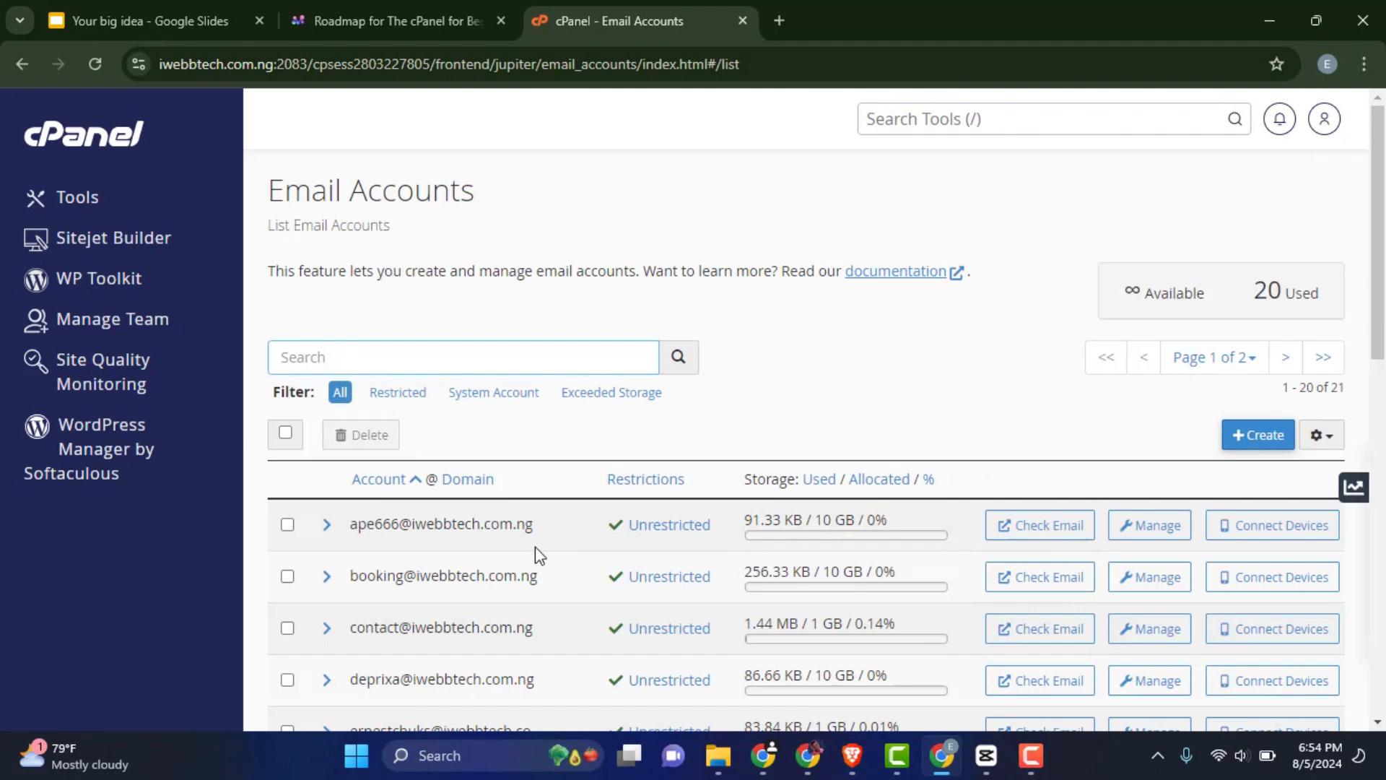
pyautogui.scroll(-5, 535, 547)
pyautogui.scroll(5, 535, 570)
pyautogui.scroll(-5, 504, 560)
pyautogui.scroll(-6, 505, 561)
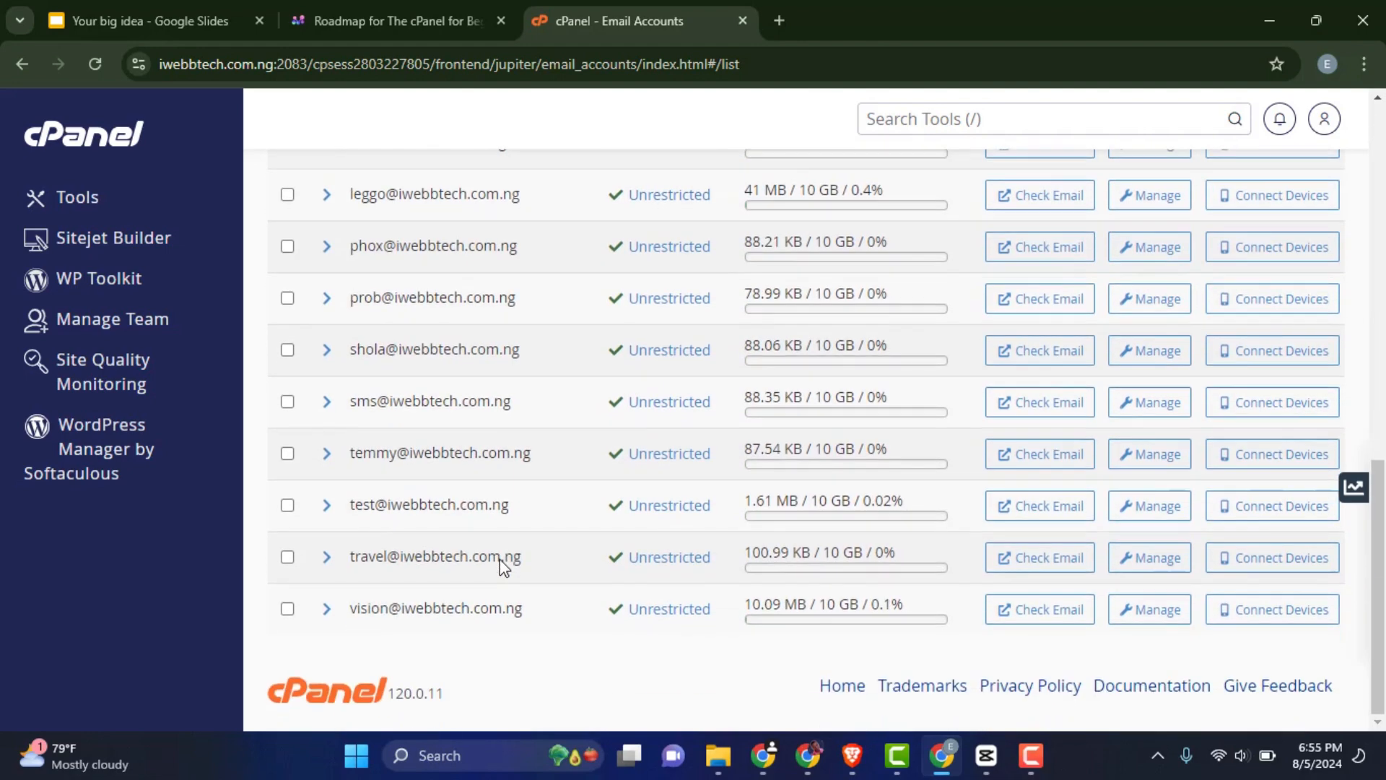
pyautogui.scroll(5, 495, 551)
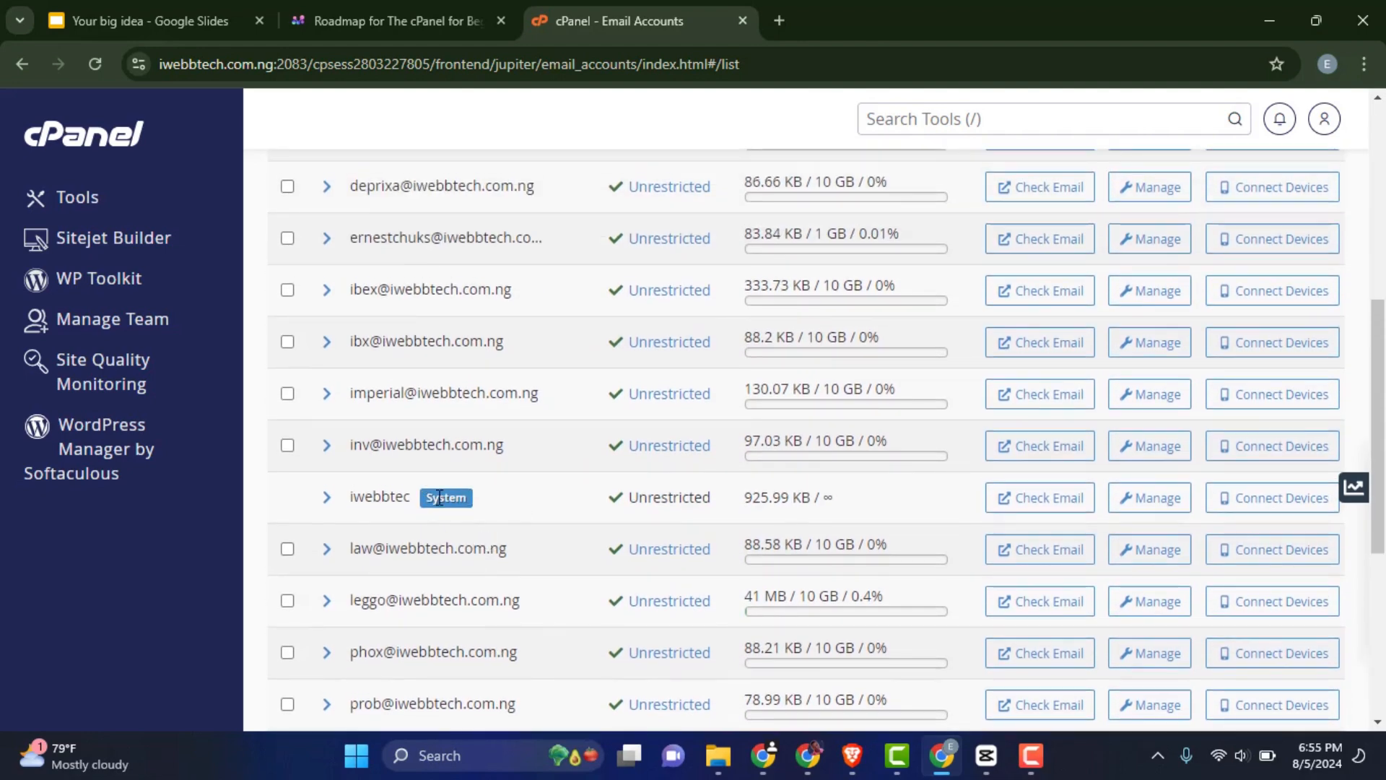
pyautogui.scroll(6, 1084, 314)
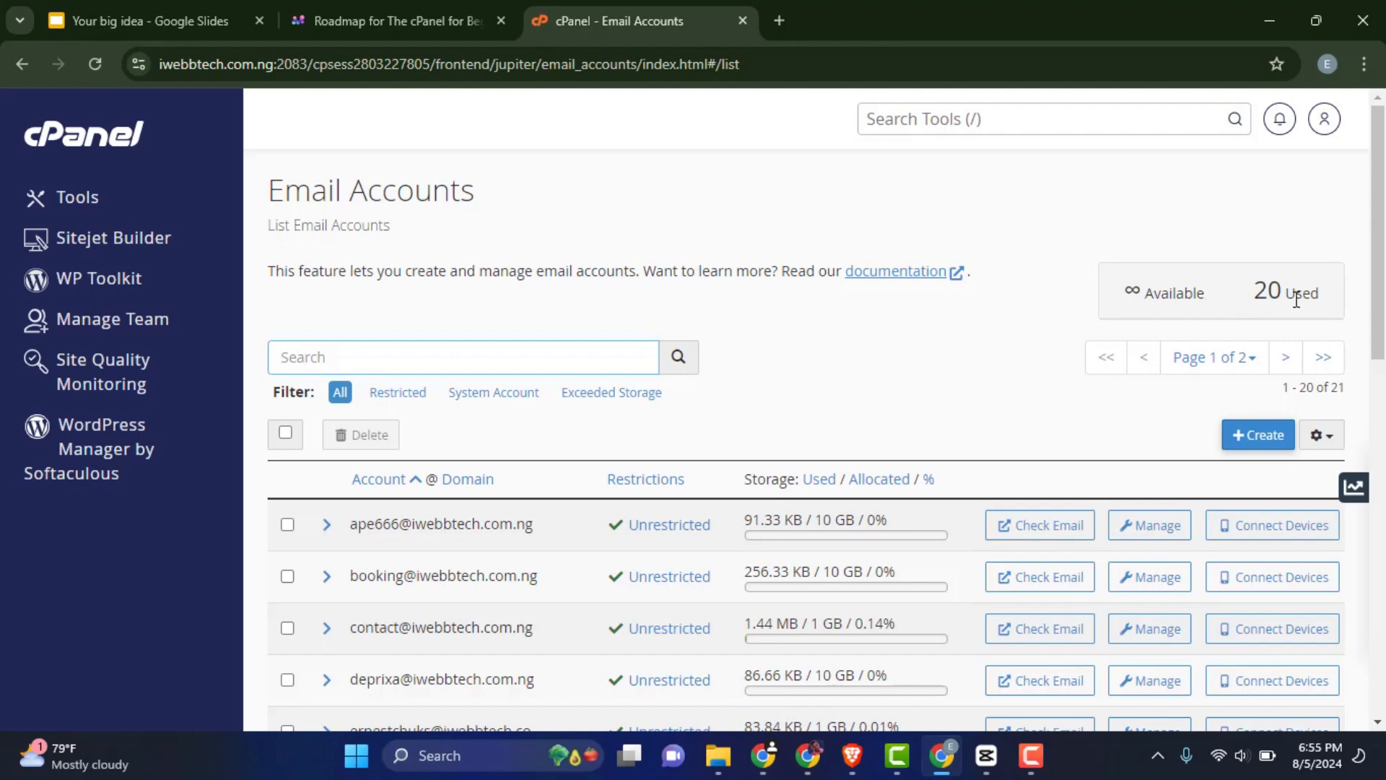
pyautogui.click(1212, 295)
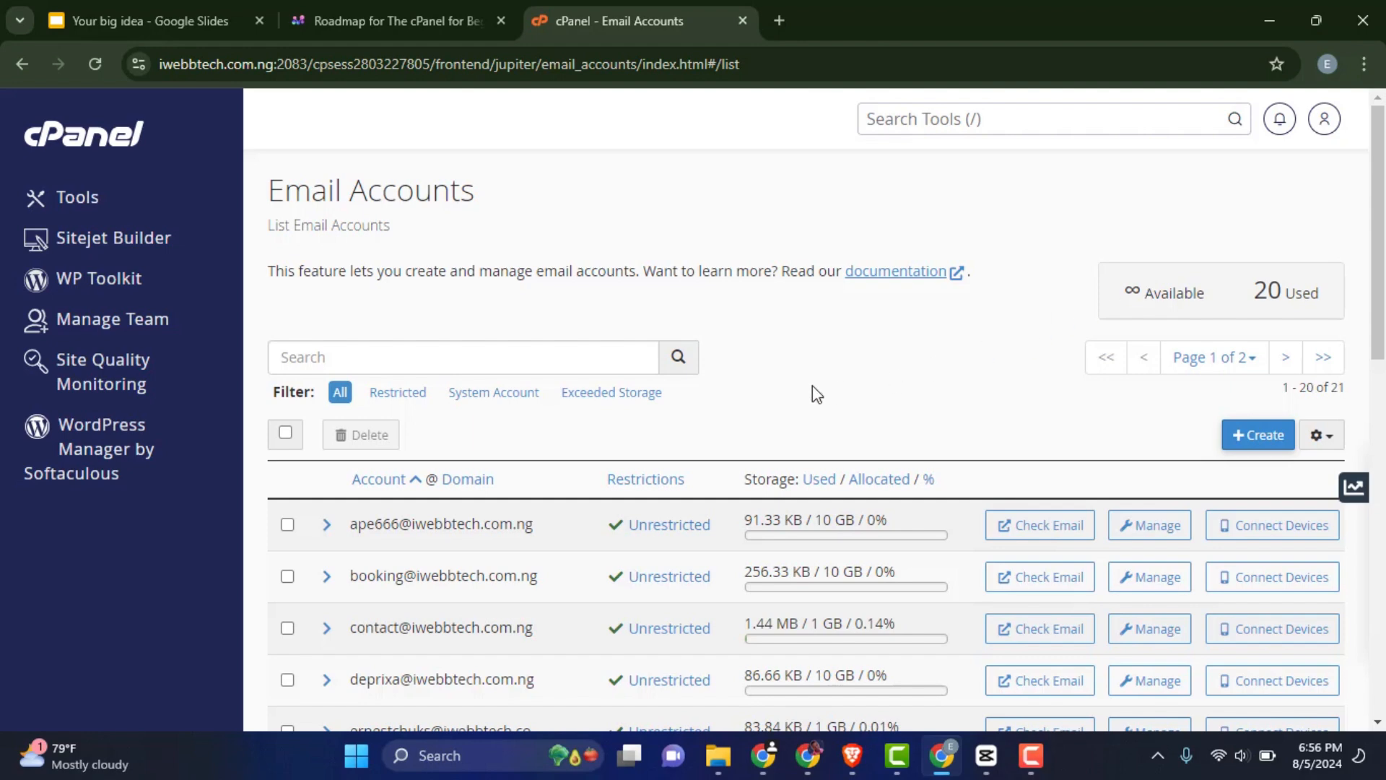
# Start a new email account with iwebbtech.com.ng selected as its domain
pyautogui.click(1253, 440)
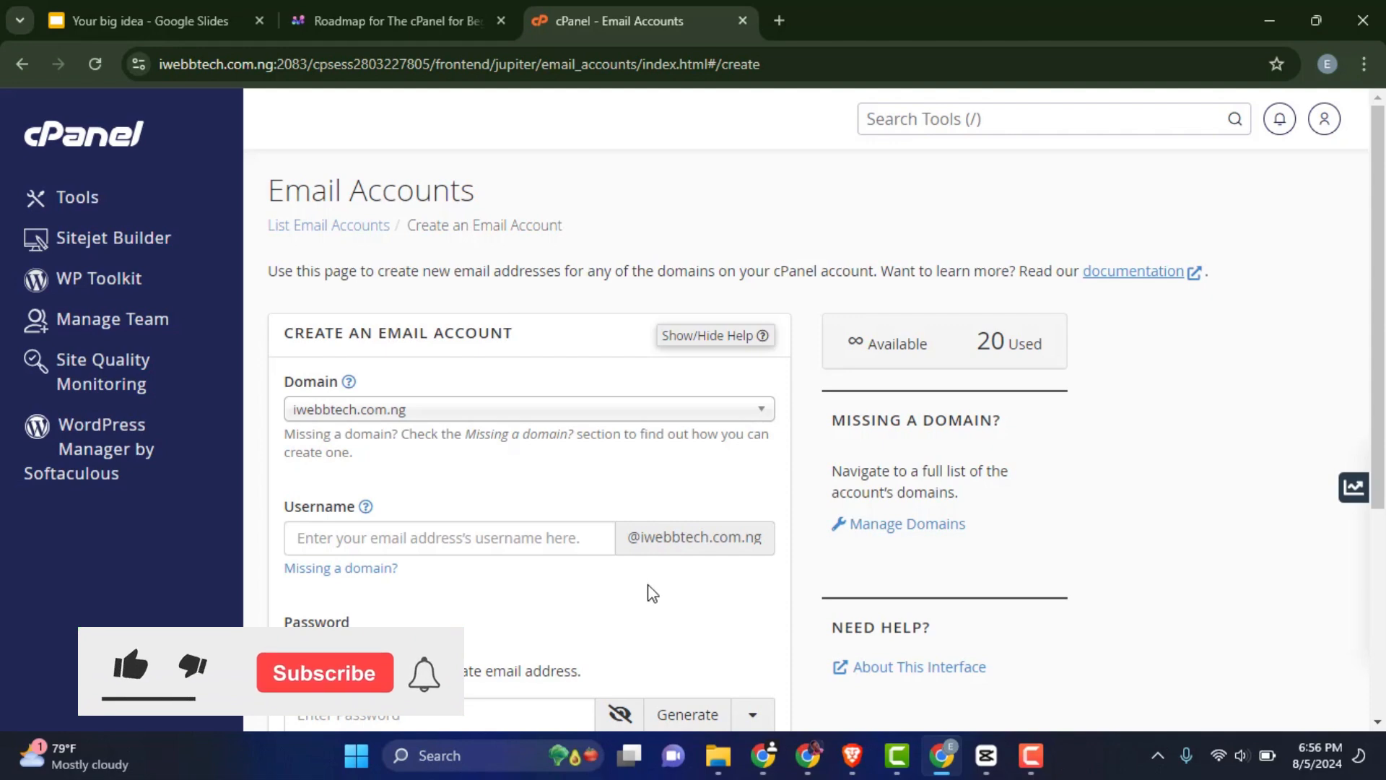
pyautogui.click(426, 425)
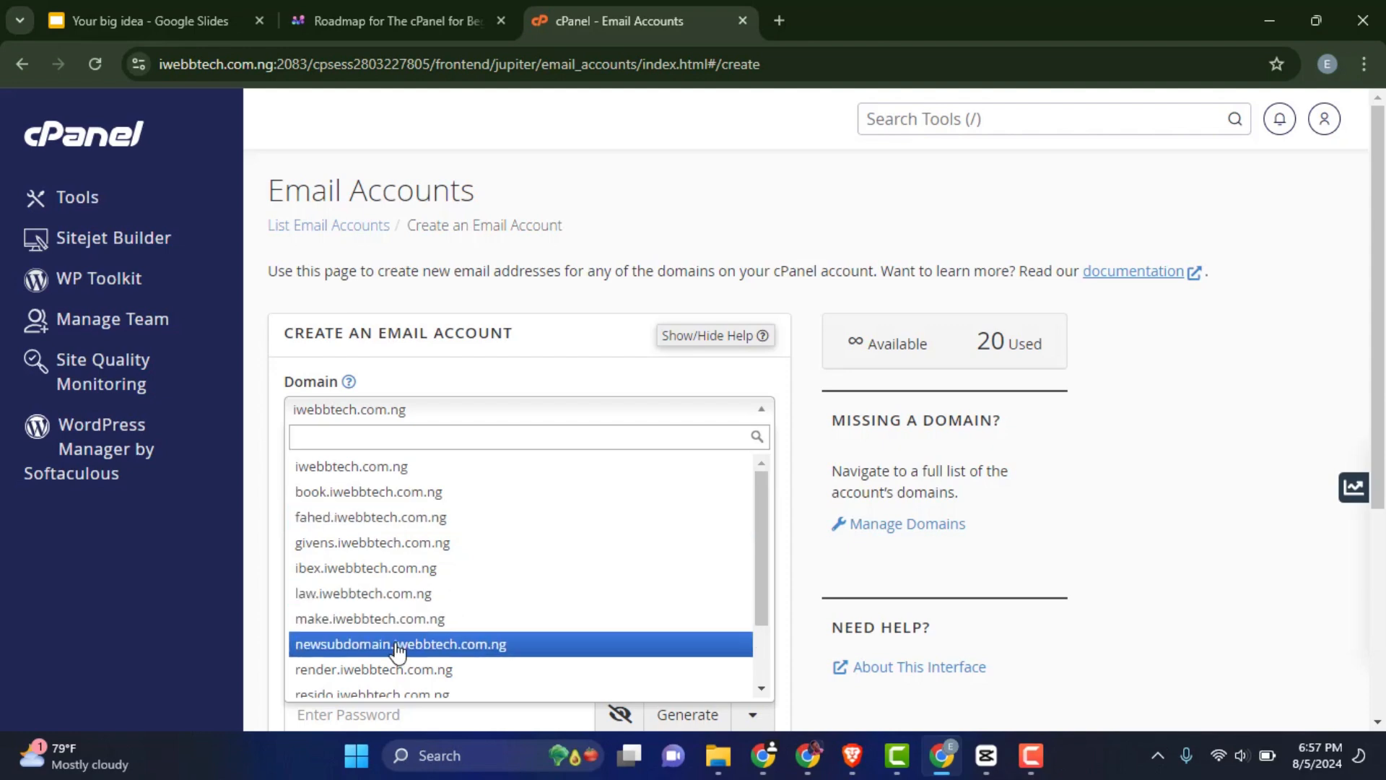
pyautogui.click(415, 468)
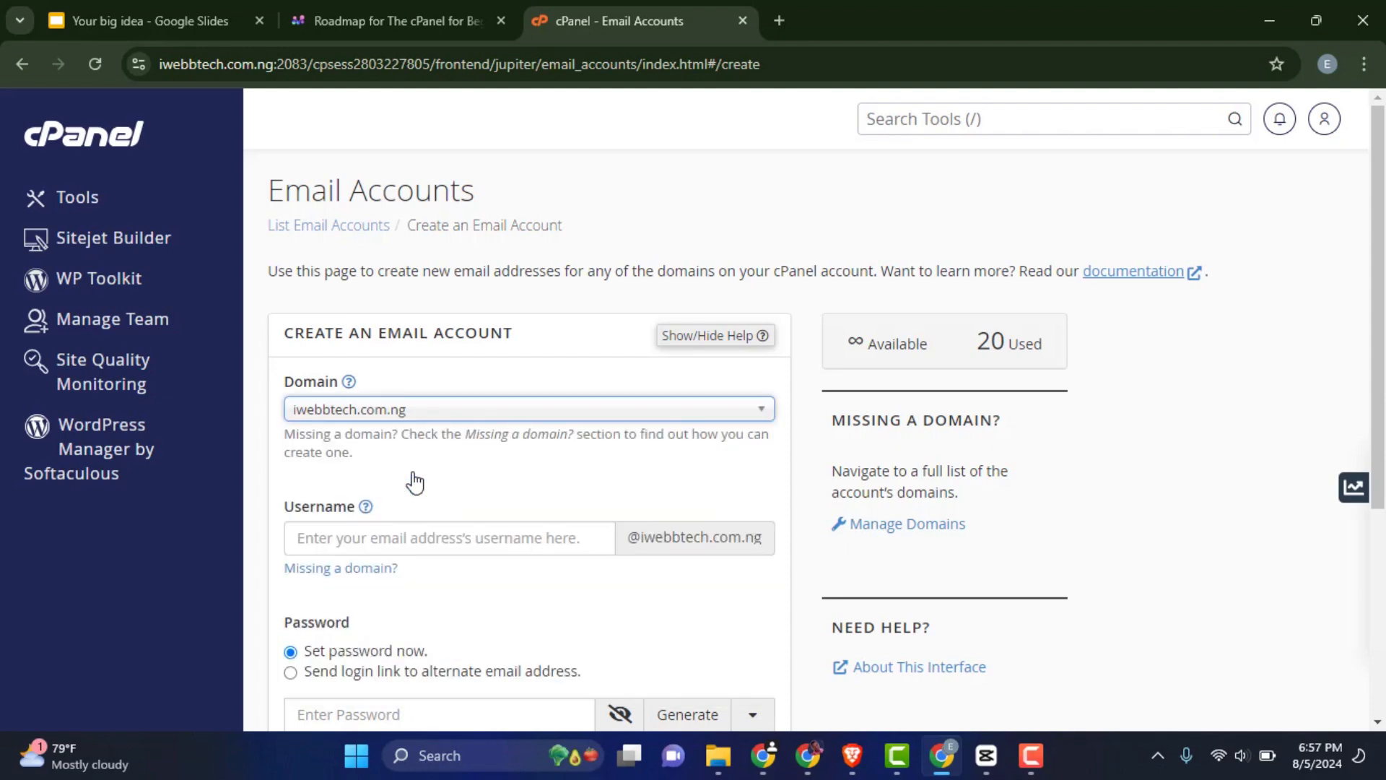
pyautogui.scroll(-1, 413, 491)
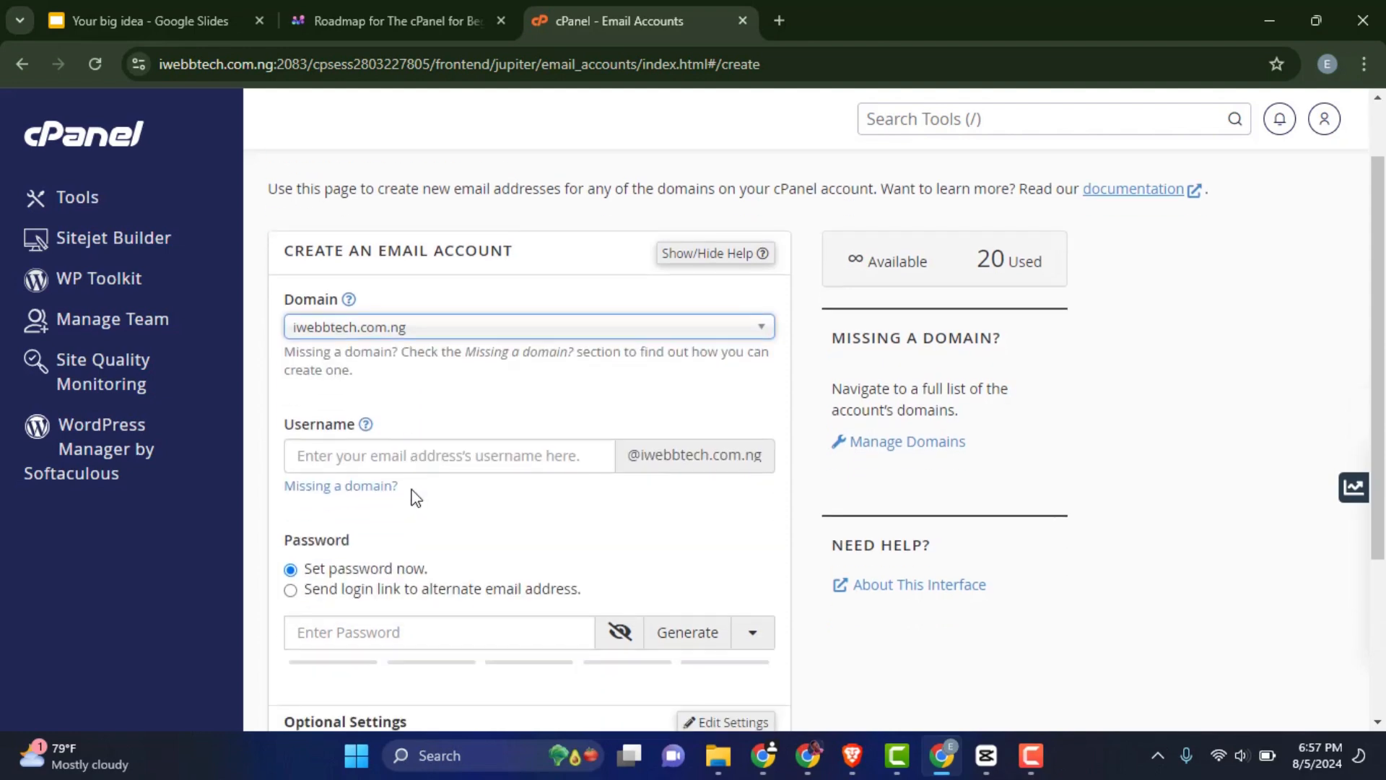
pyautogui.click(409, 443)
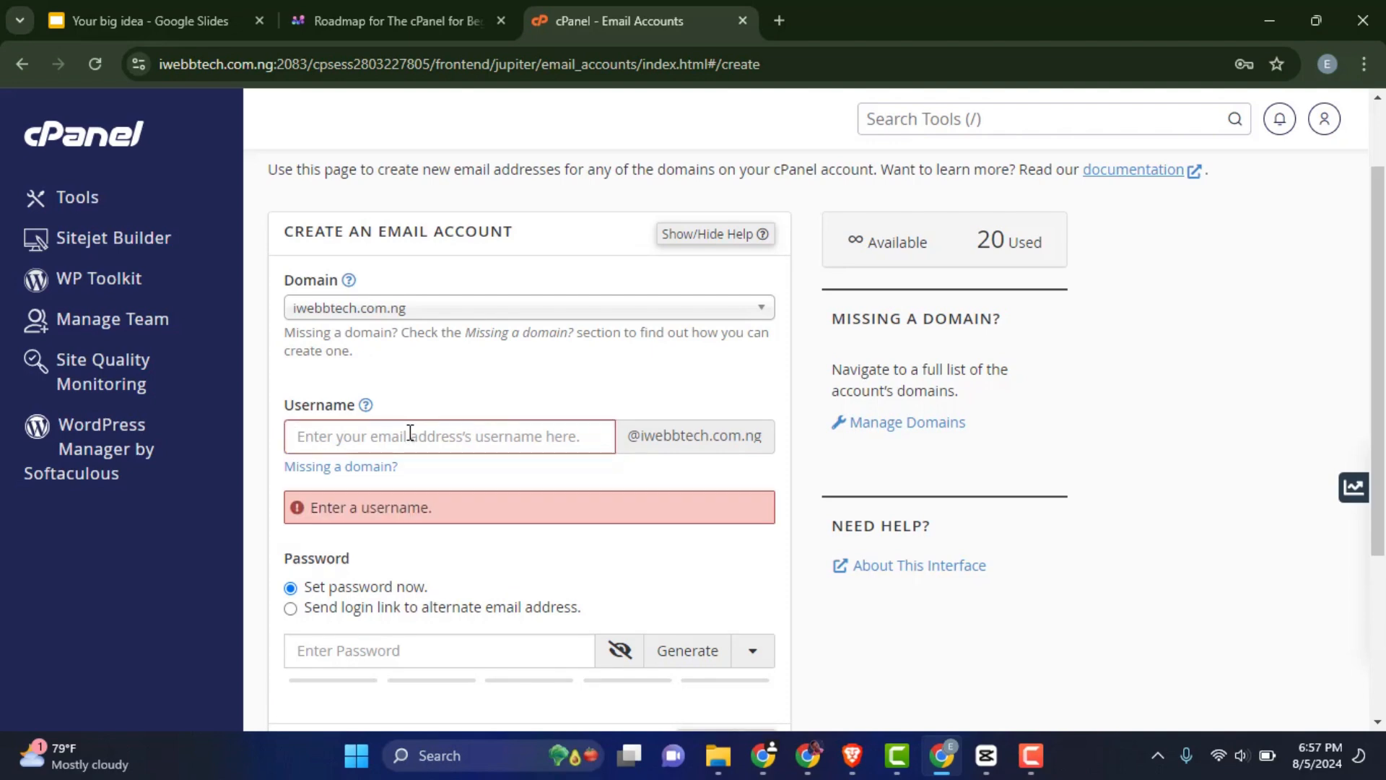
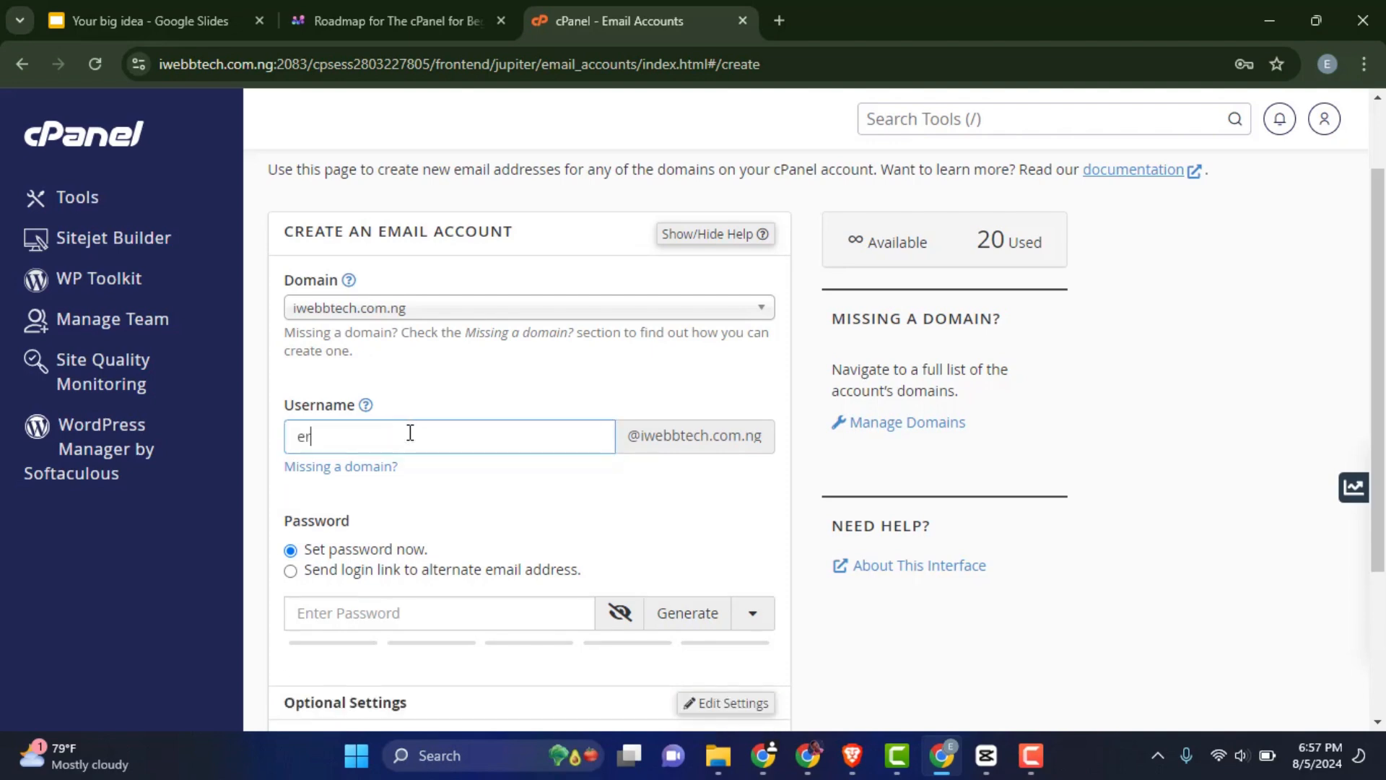
# Enter the new account's username and a strong password rated 94 in strength
pyautogui.scroll(-1, 434, 454)
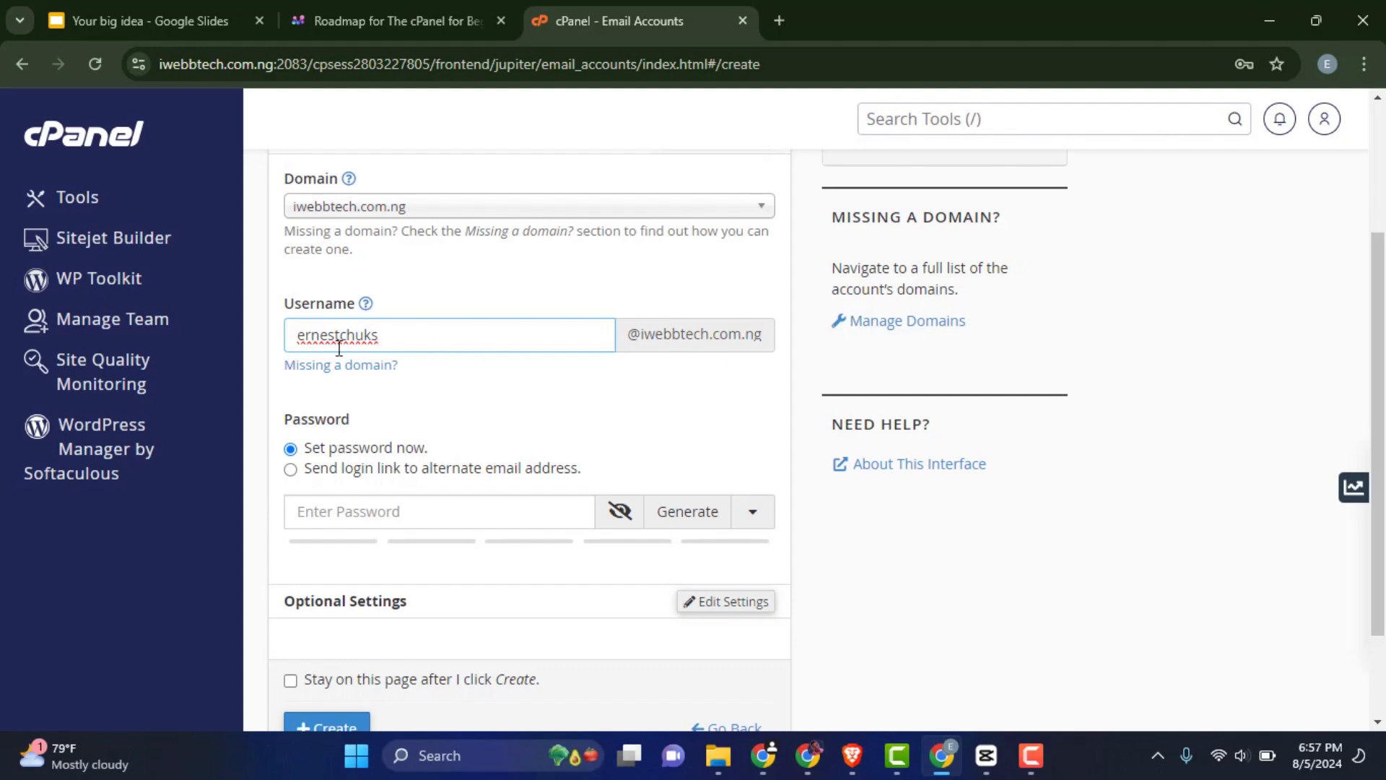
pyautogui.scroll(-2, 330, 352)
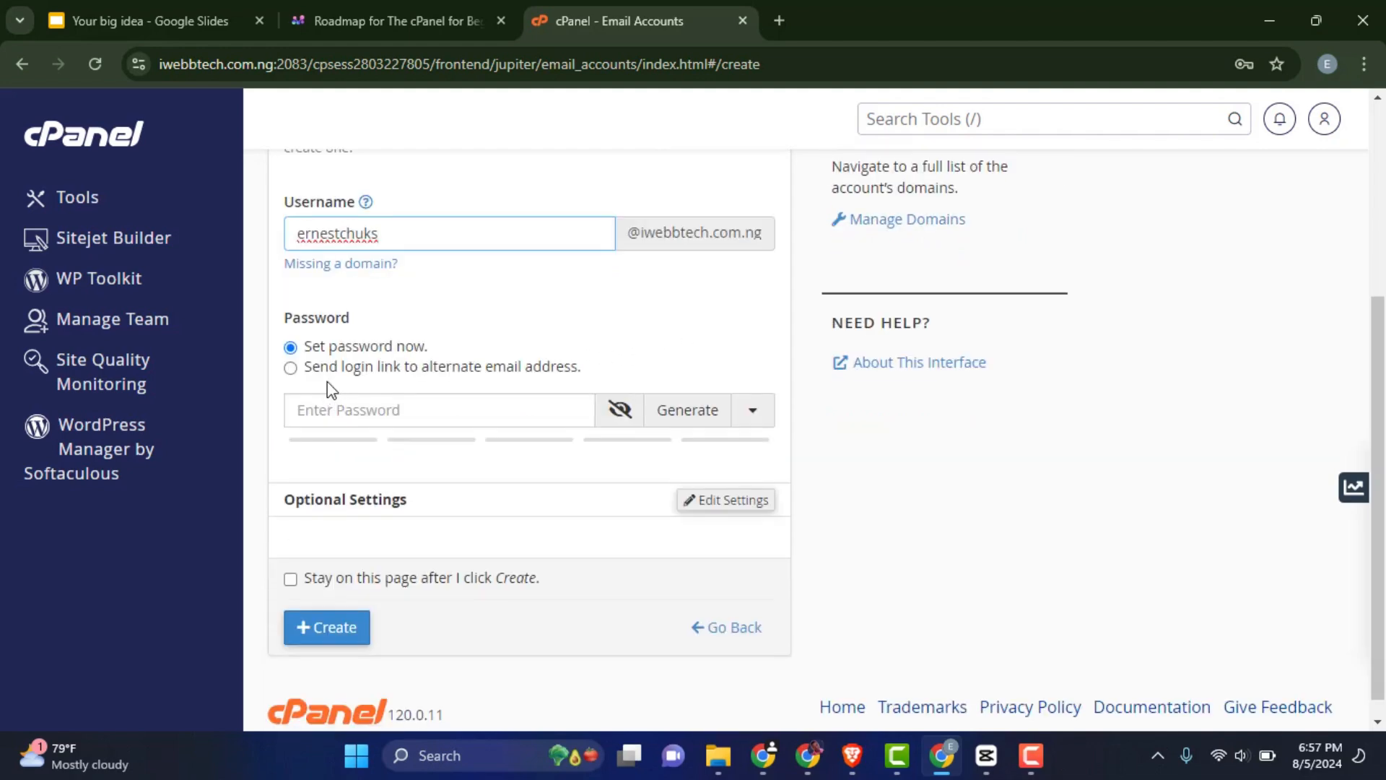
pyautogui.click(344, 419)
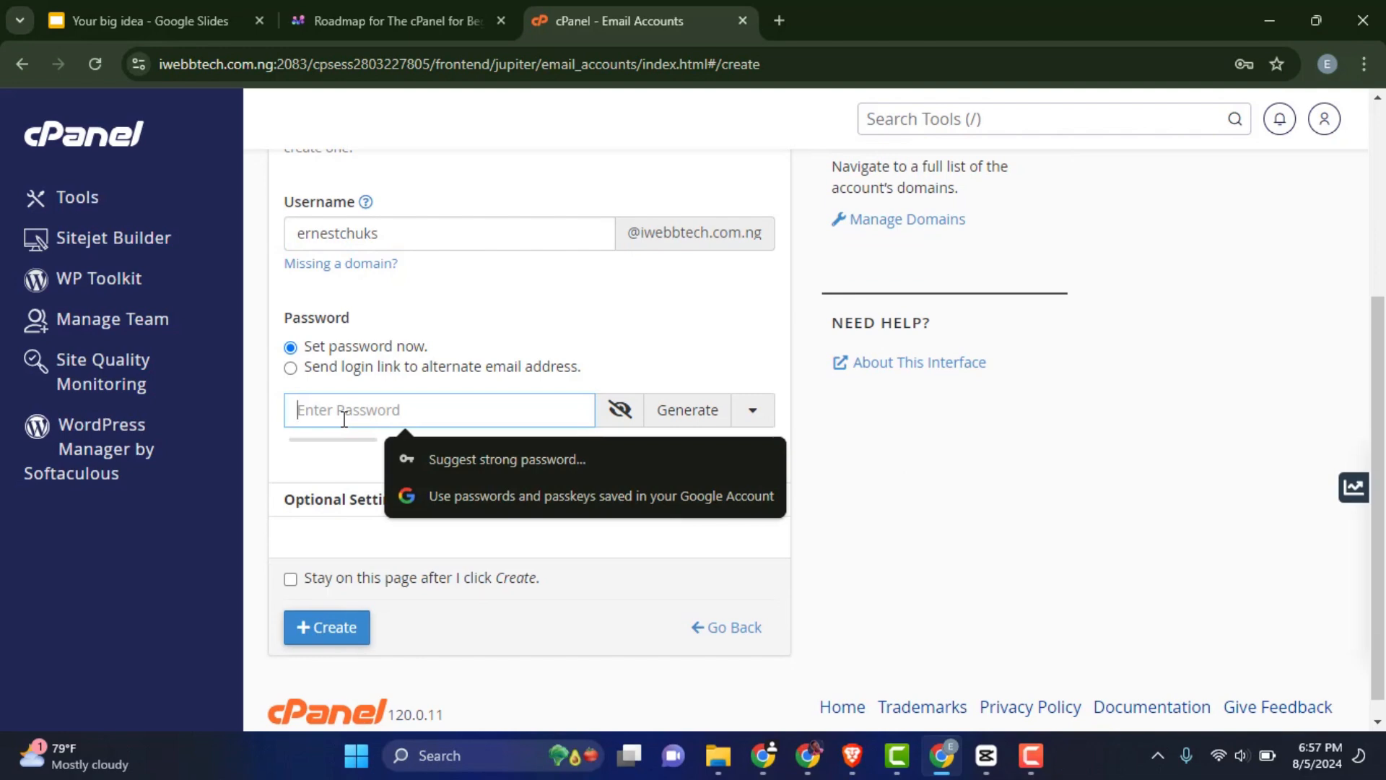
pyautogui.write('•••••••')
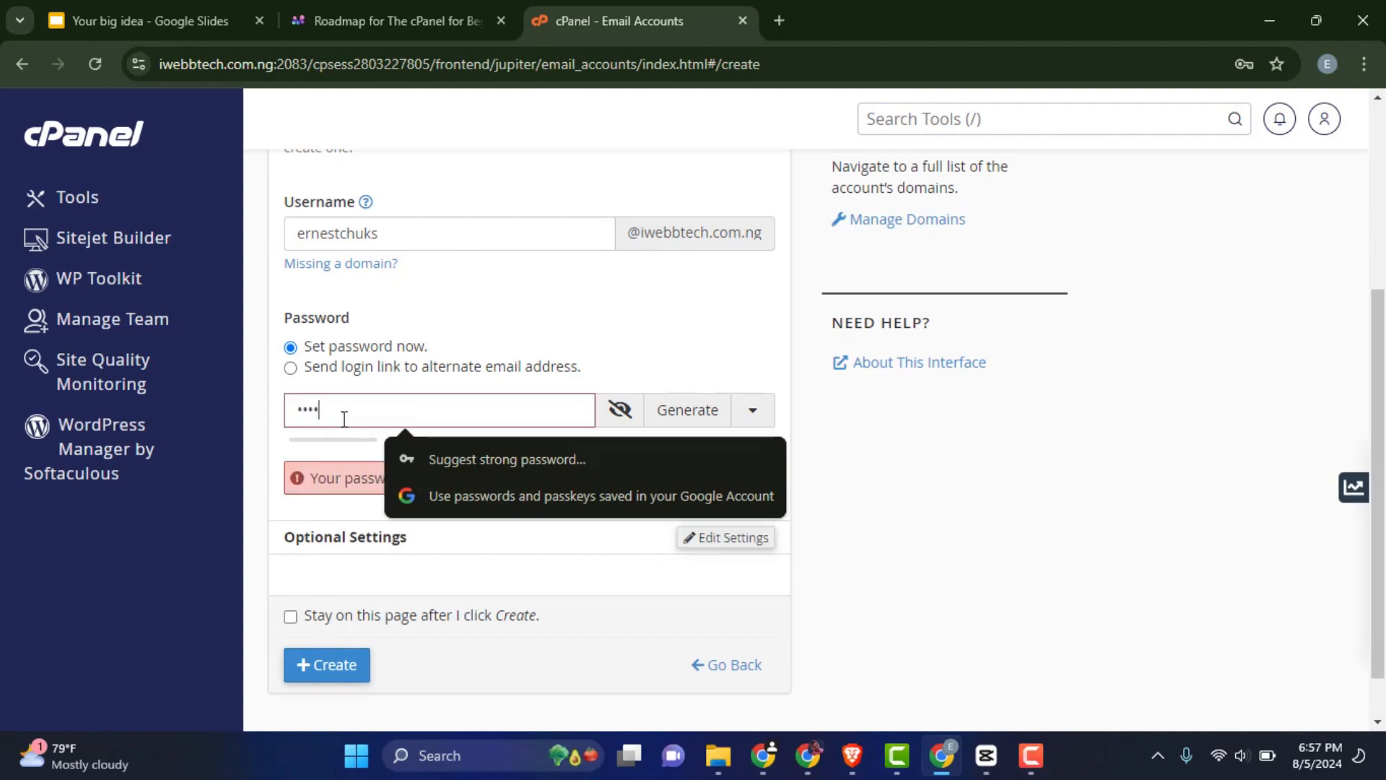
pyautogui.write('••••')
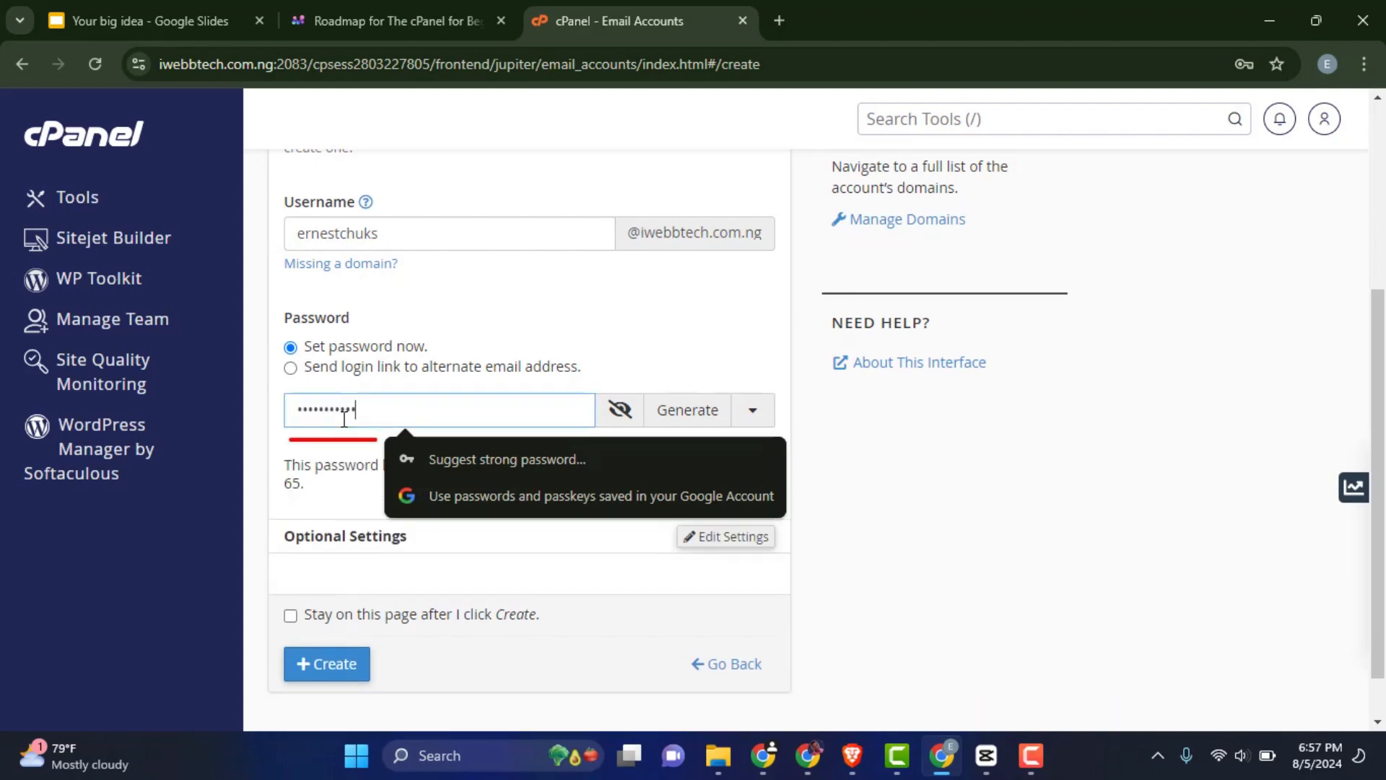
pyautogui.click(684, 320)
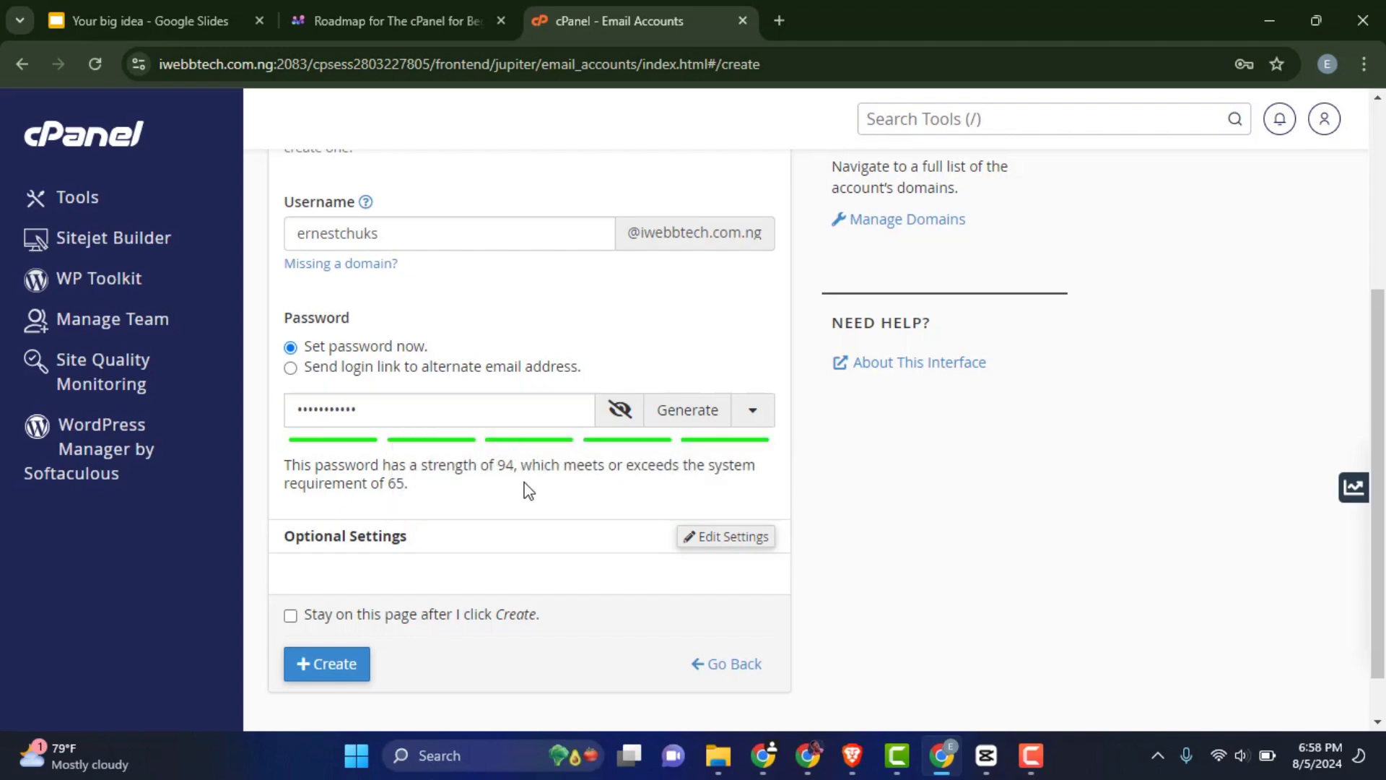
pyautogui.scroll(-1, 462, 480)
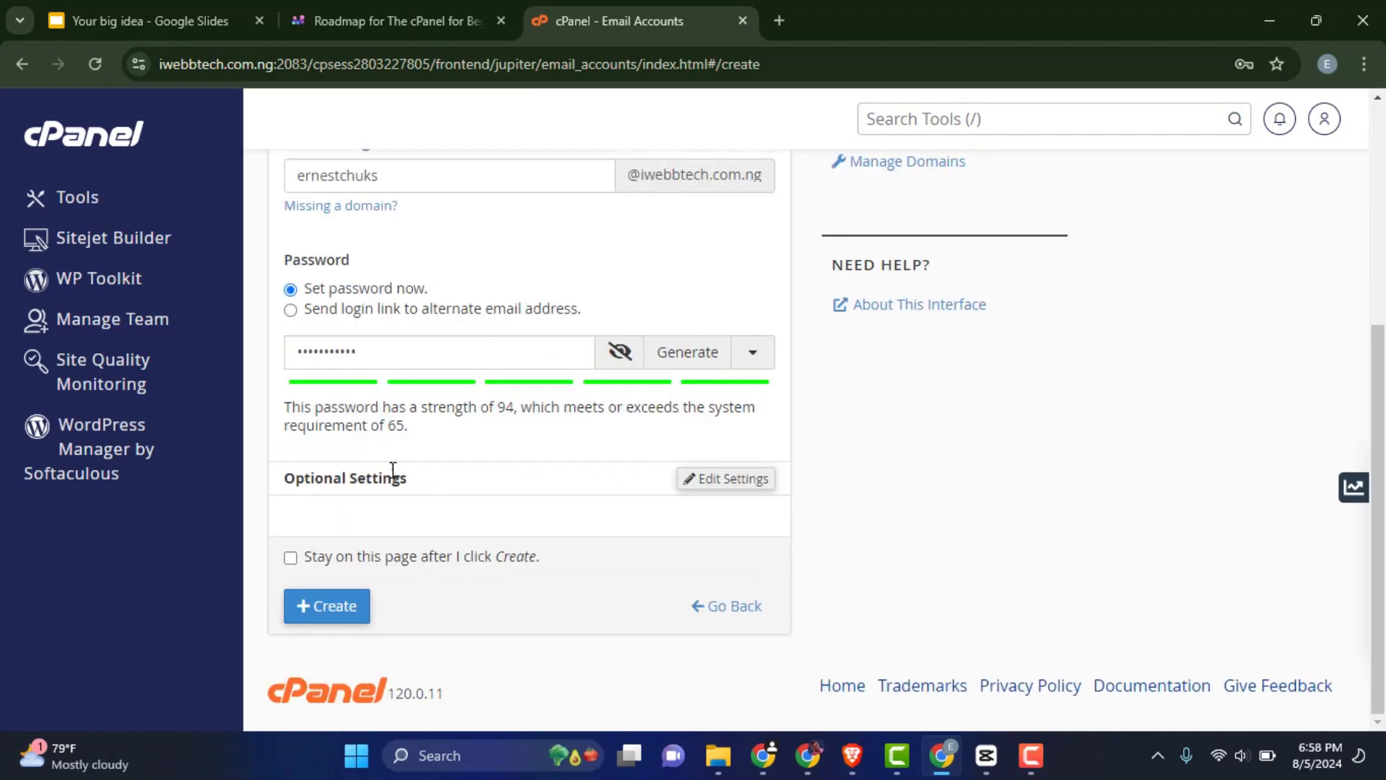
# Expand Optional Settings to review the 10240 MB storage quota and welcome email
pyautogui.click(704, 478)
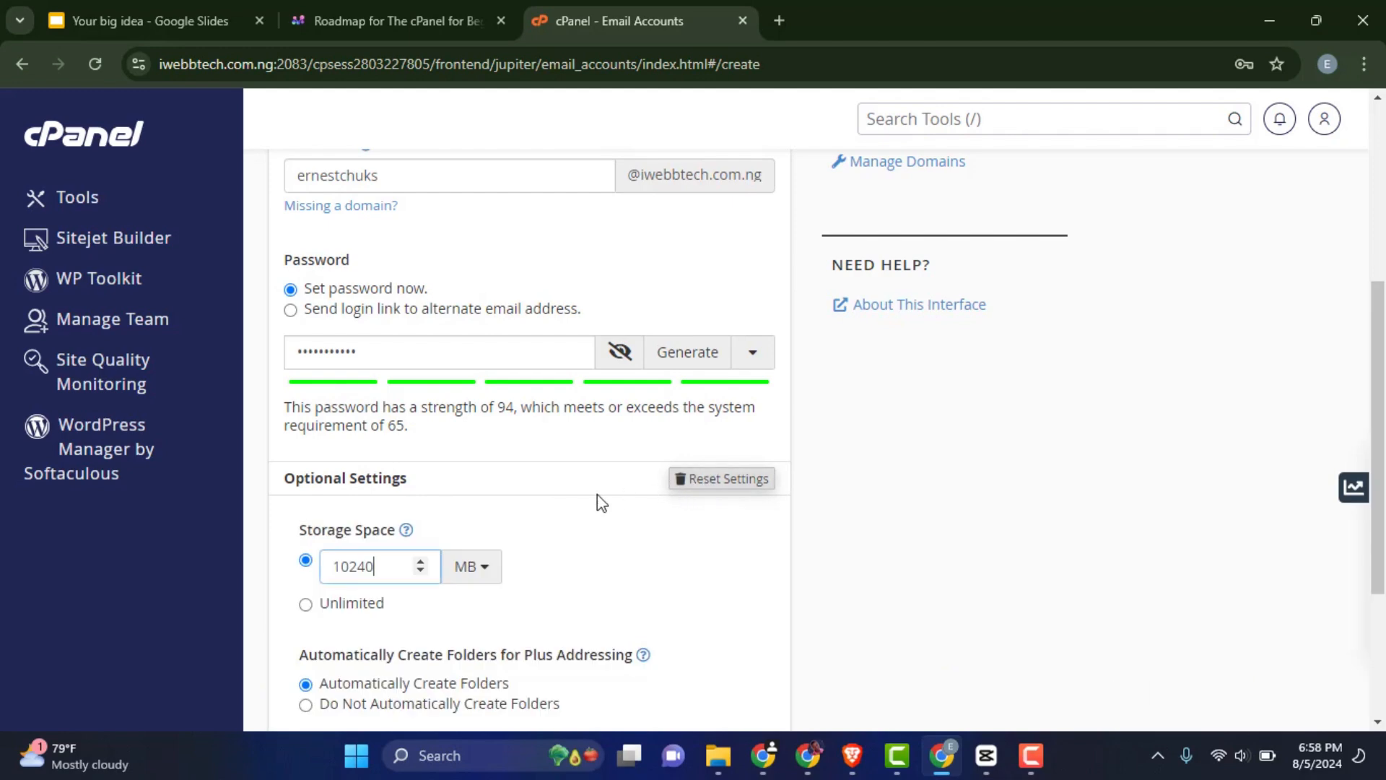
pyautogui.scroll(-1, 553, 517)
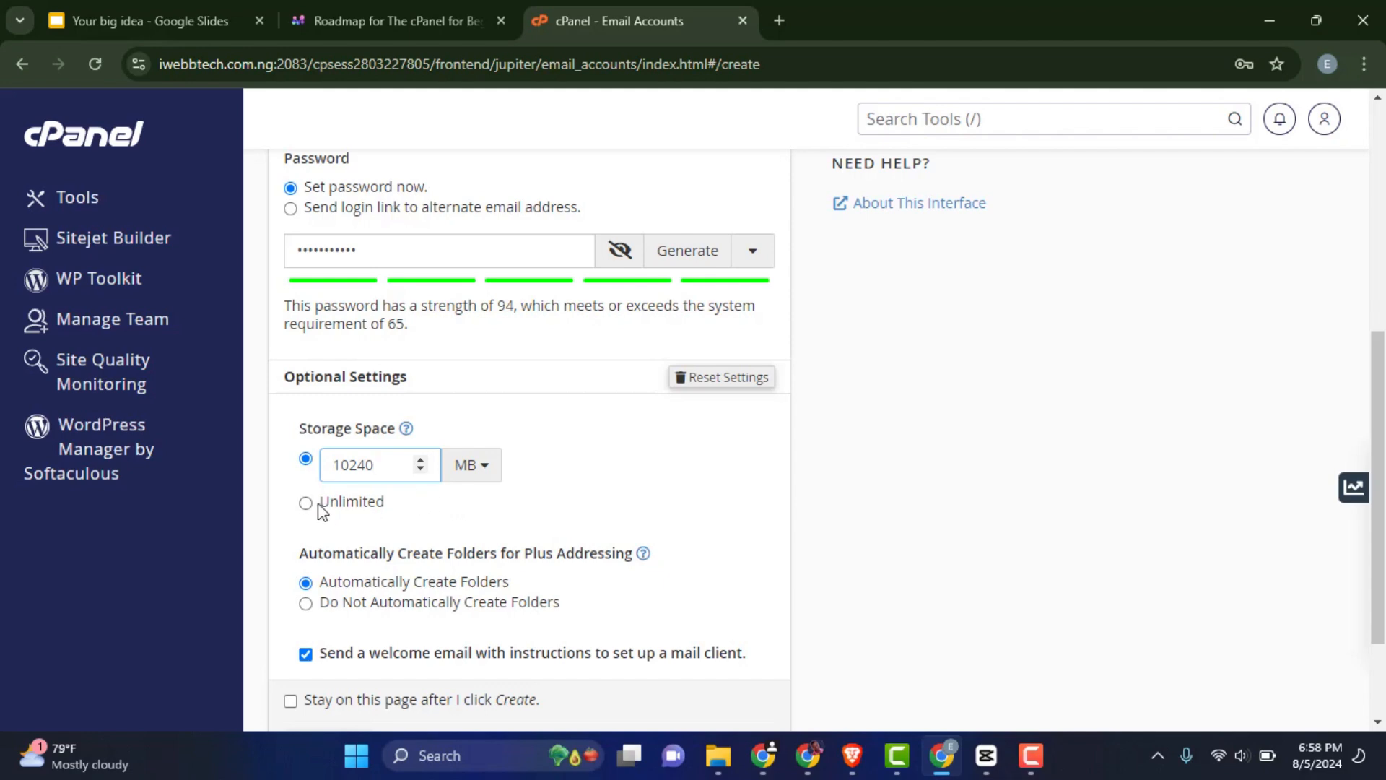
pyautogui.scroll(-2, 481, 505)
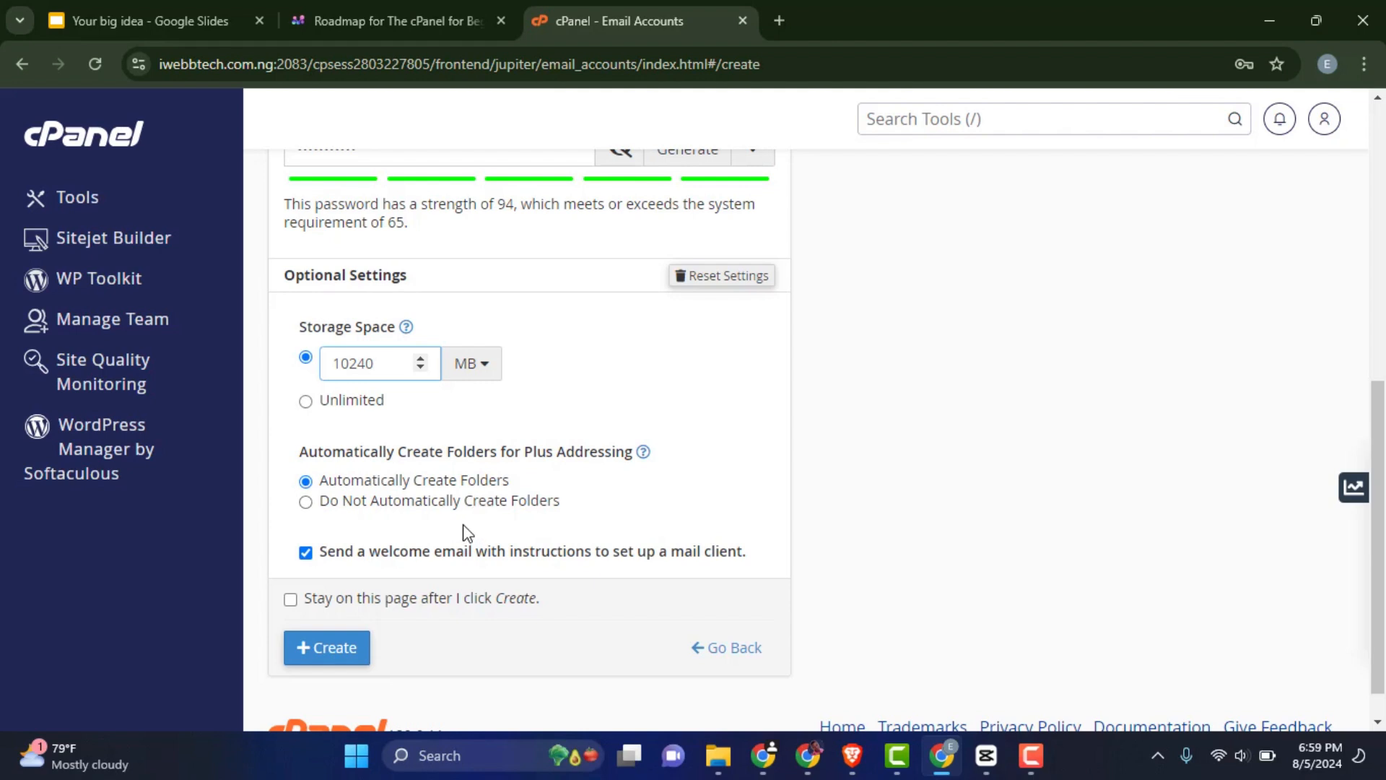
pyautogui.scroll(-1, 464, 541)
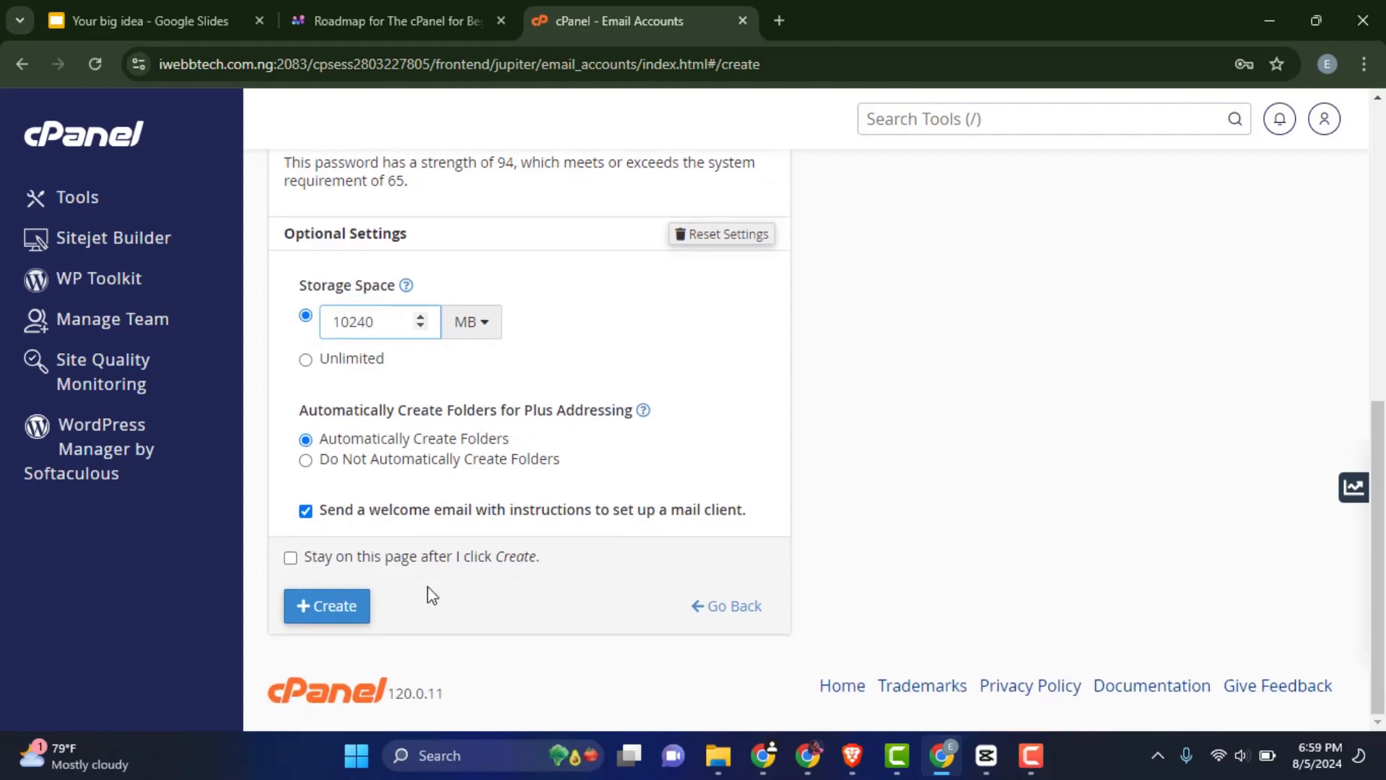
# Create the account, appending 'tech' to the username after a duplicate-account error
pyautogui.click(334, 611)
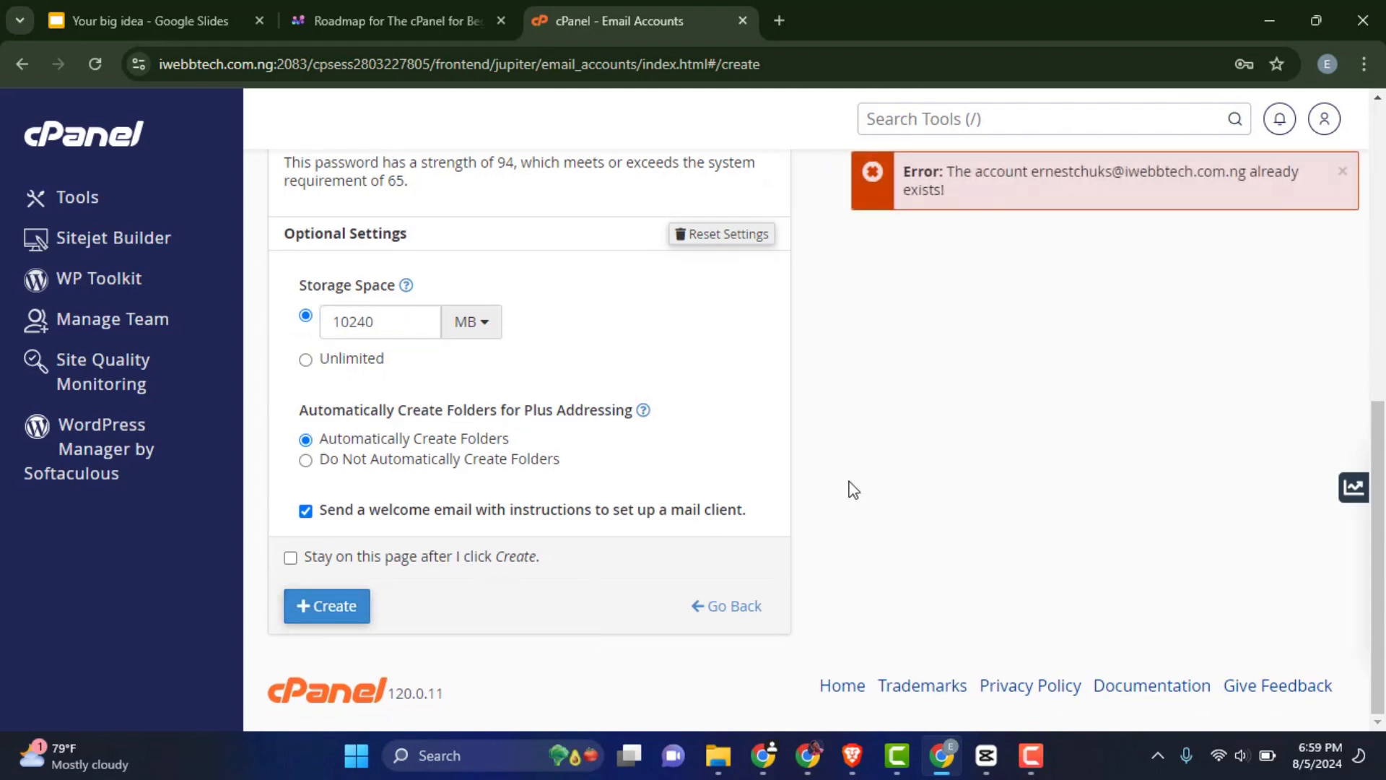
pyautogui.scroll(5, 829, 470)
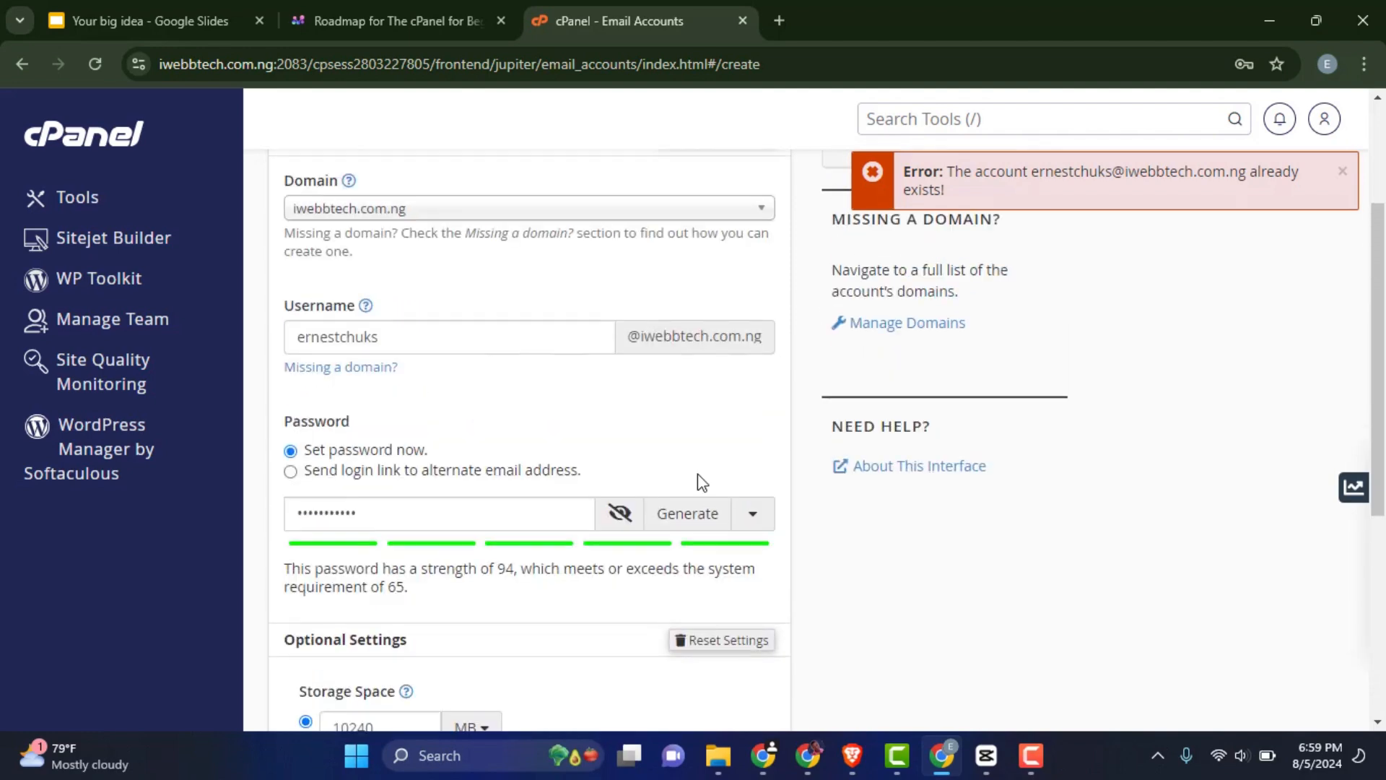
pyautogui.scroll(1, 453, 423)
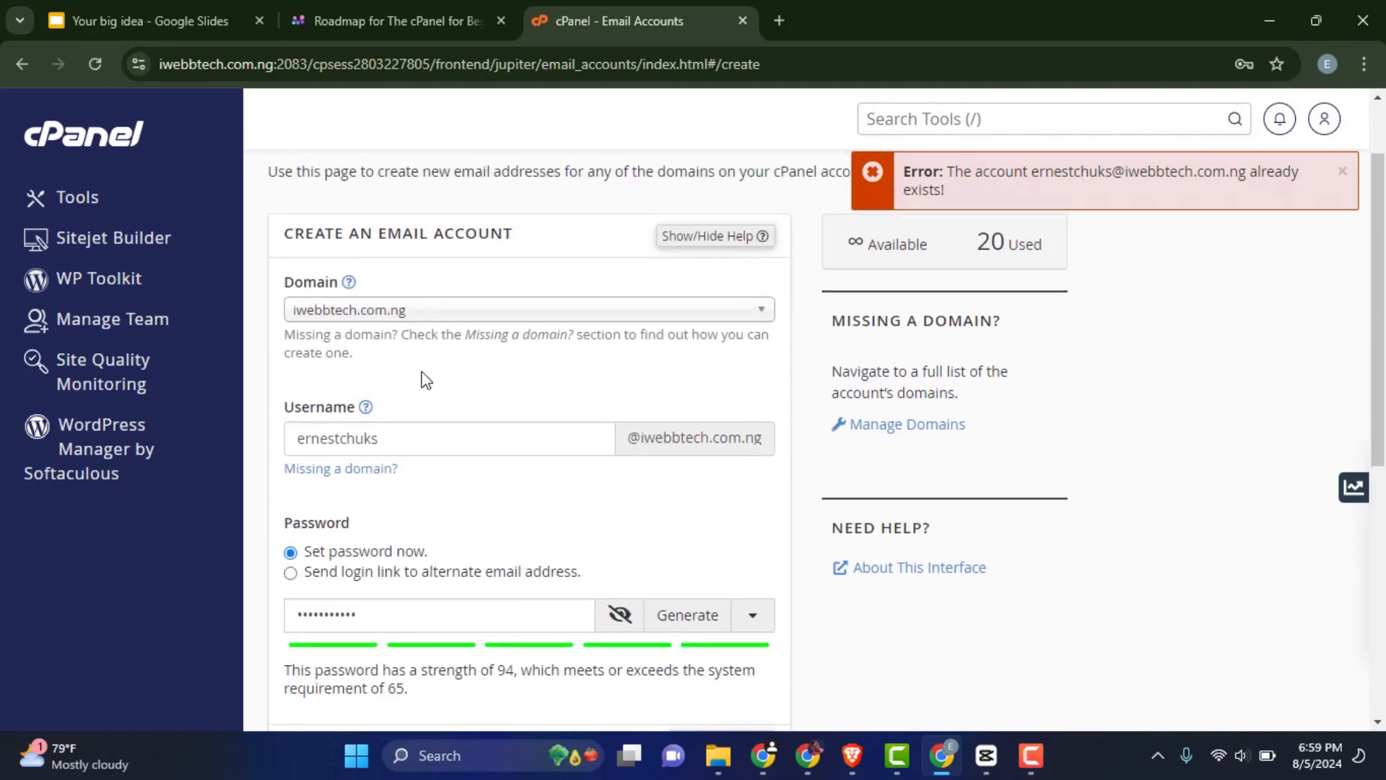
pyautogui.click(388, 442)
pyautogui.write('tech')
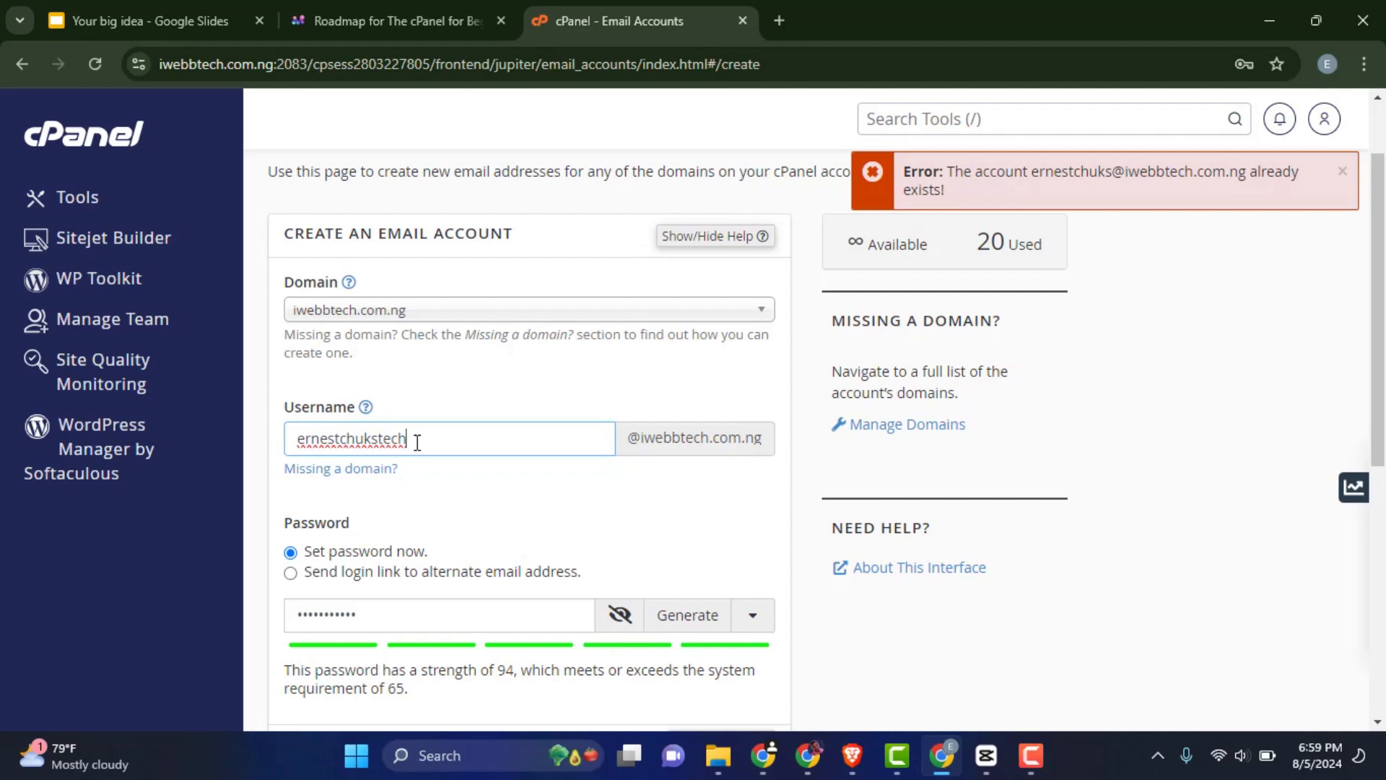
pyautogui.scroll(-7, 388, 442)
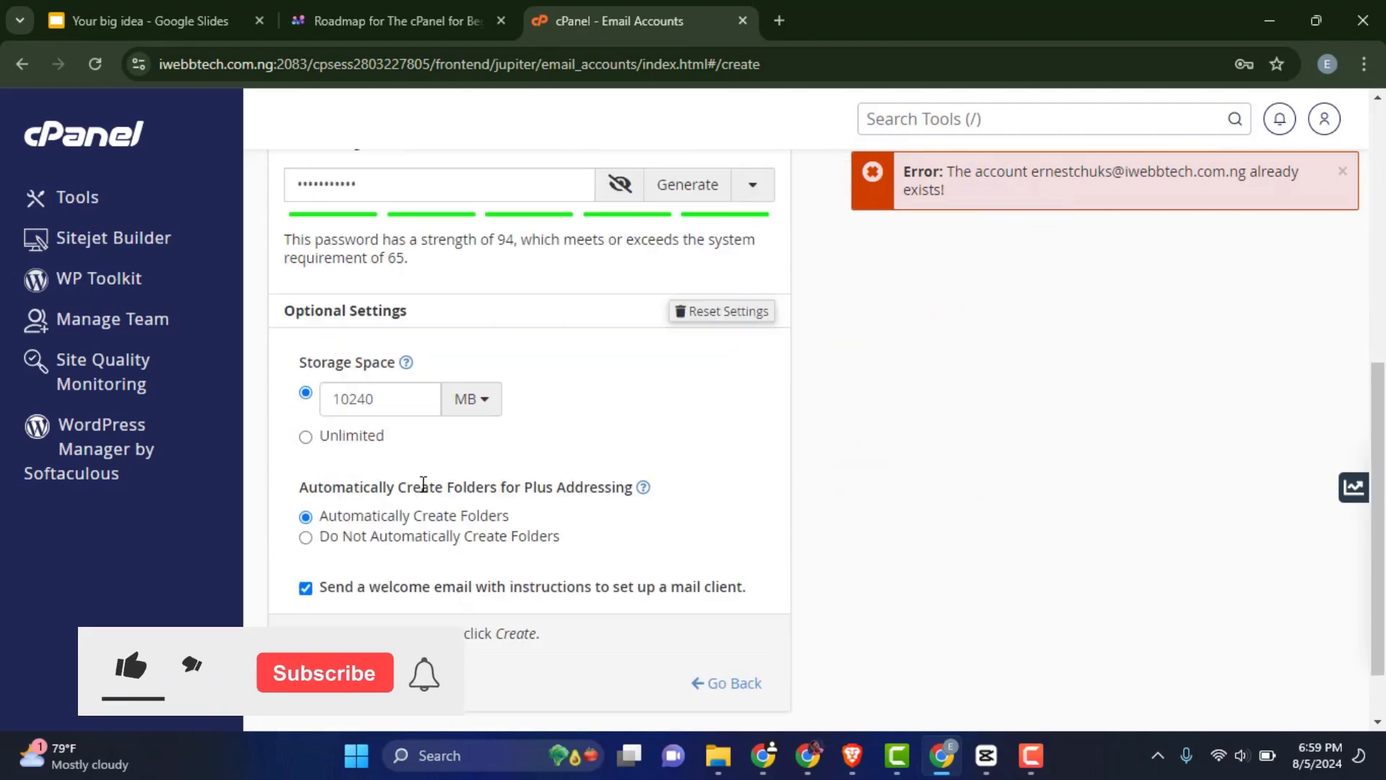
pyautogui.click(332, 606)
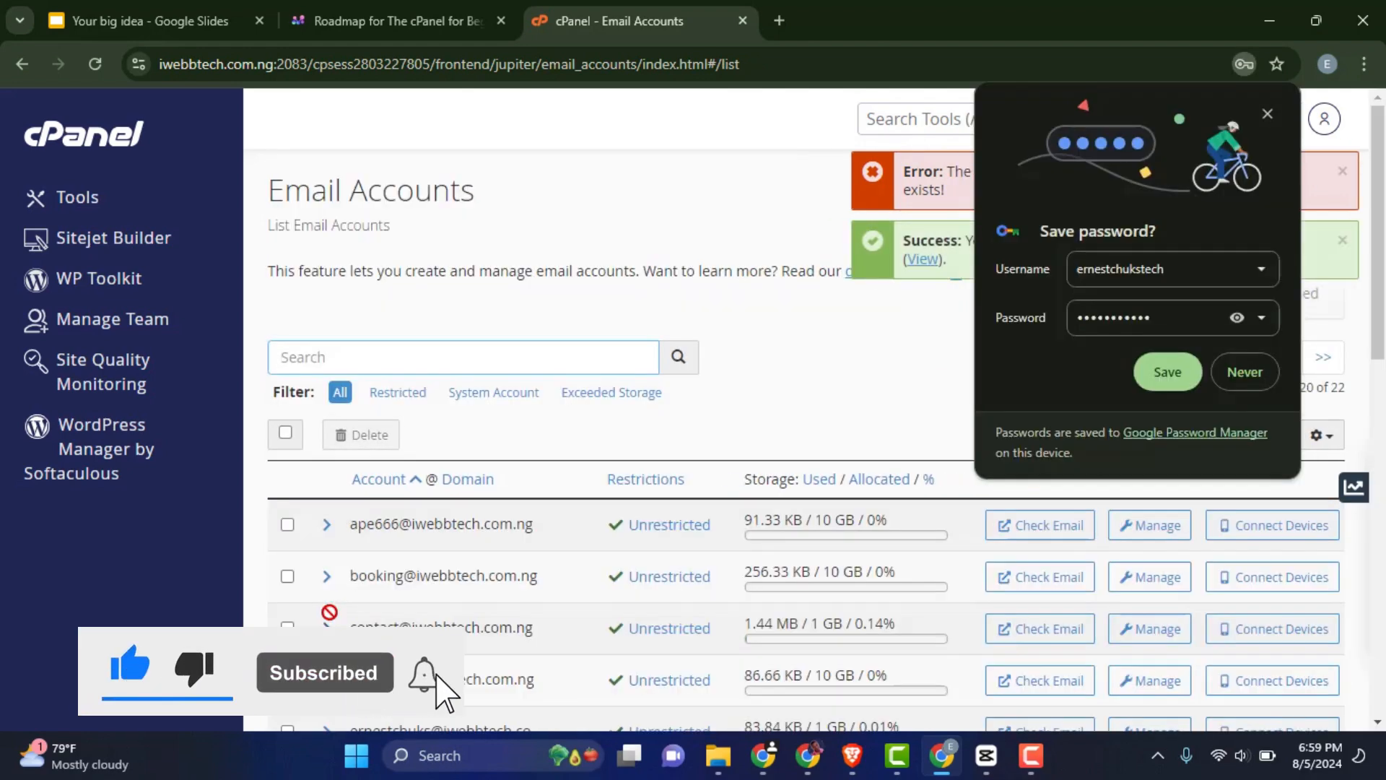
# Decline Chrome's password save, close the error notice, and locate the new 0-byte mailbox
pyautogui.click(1231, 382)
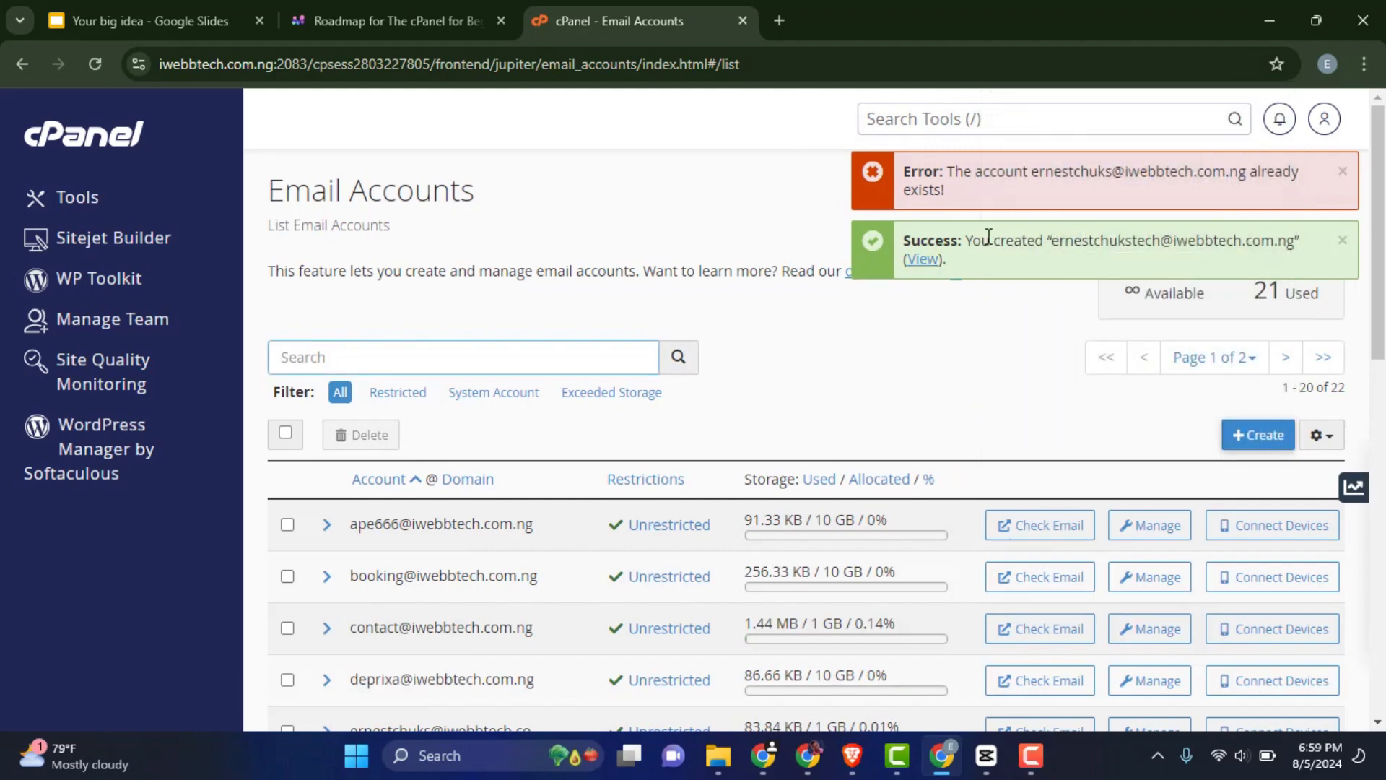
pyautogui.click(1342, 173)
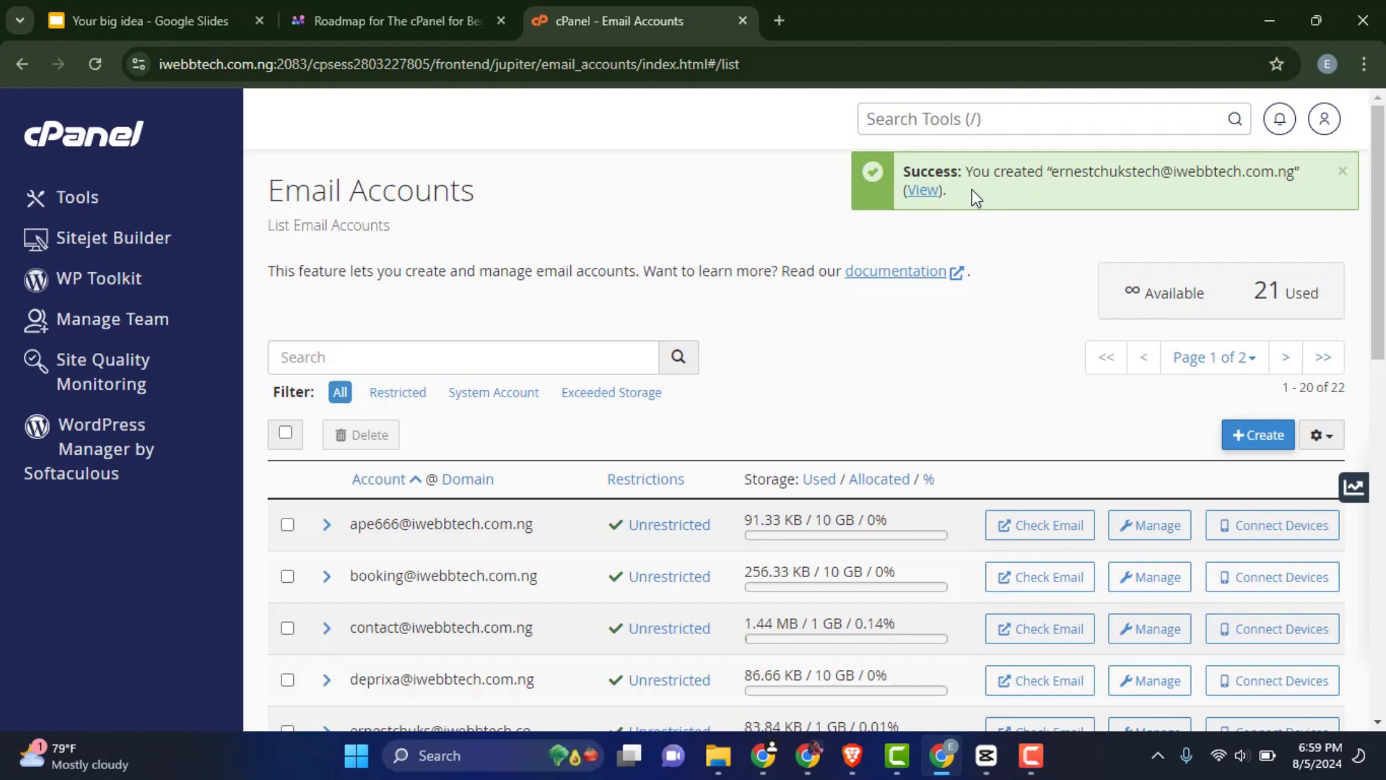
pyautogui.scroll(-4, 945, 263)
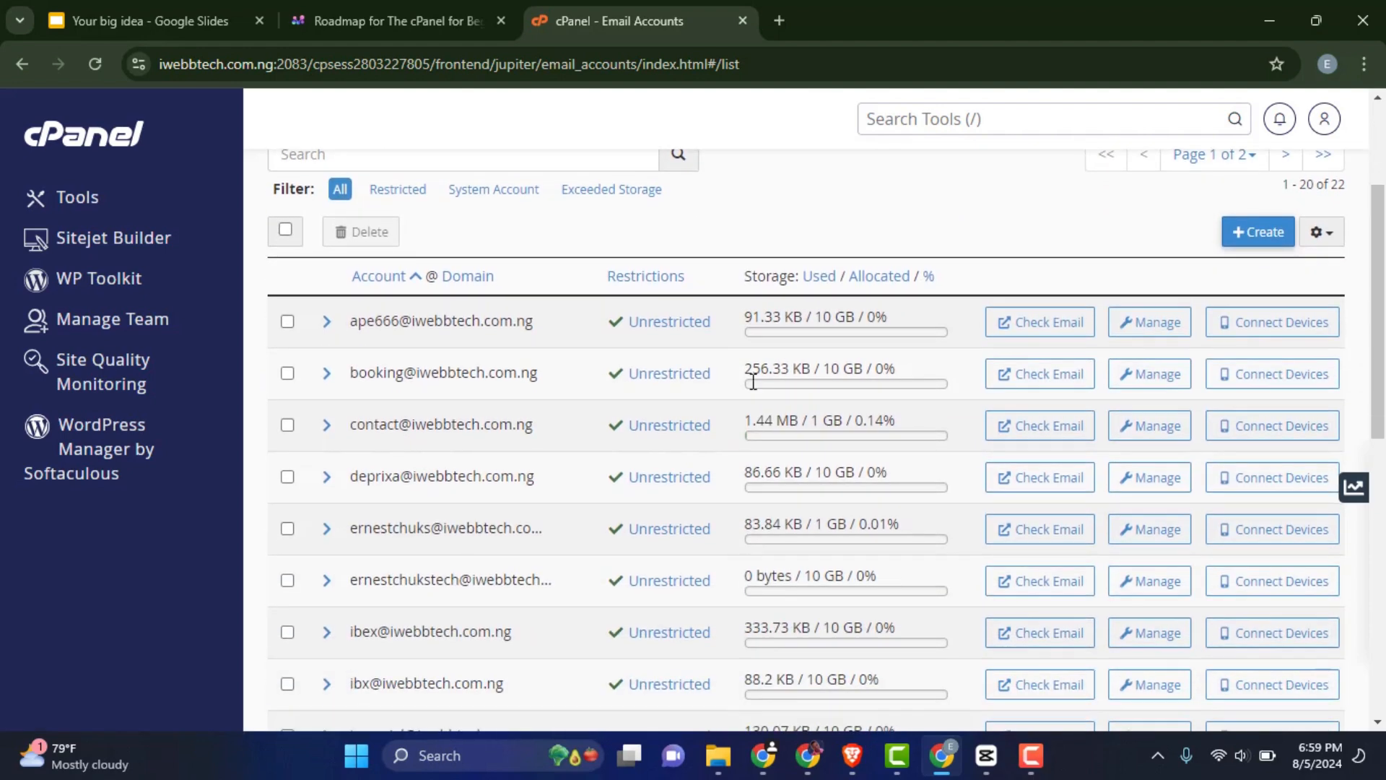
pyautogui.scroll(2, 436, 466)
pyautogui.scroll(-2, 427, 466)
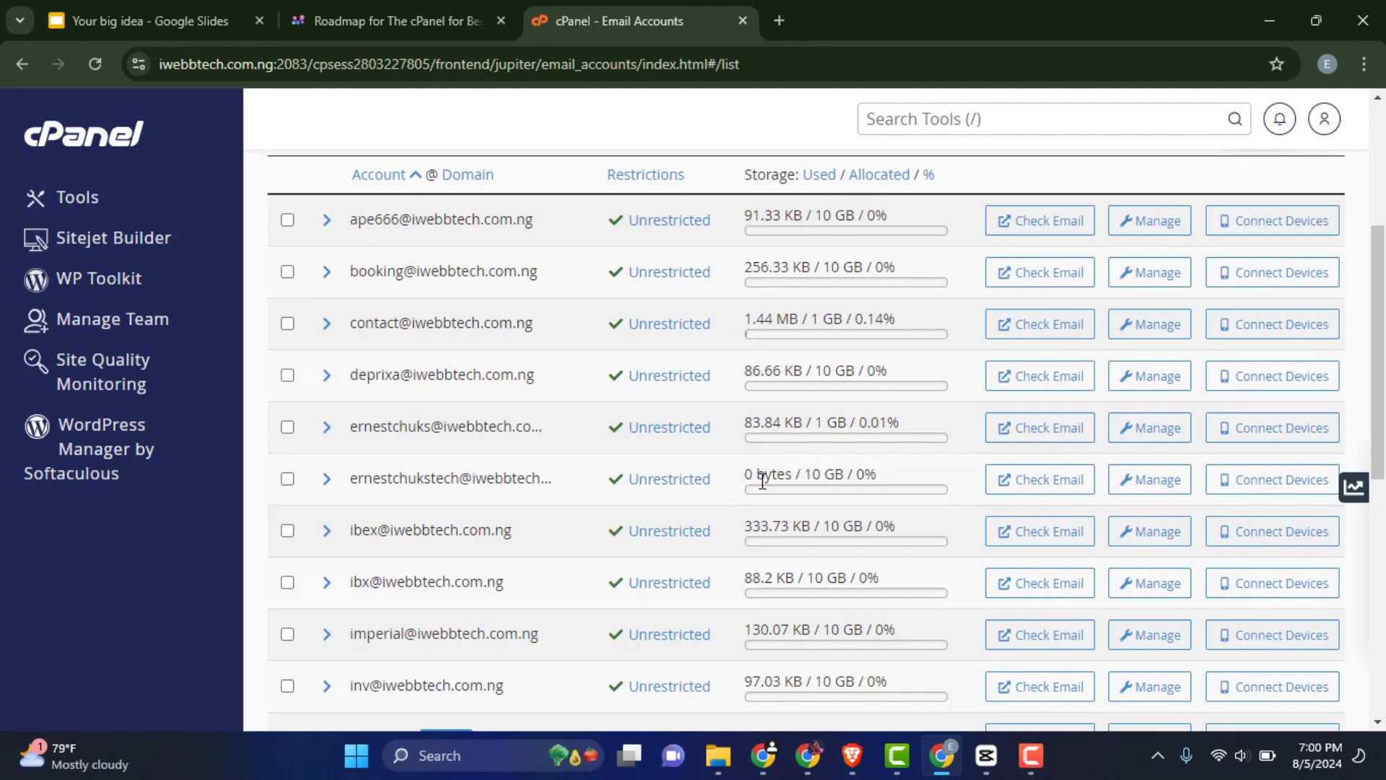
# Open the new mailbox in Roundcube with inbox-on-login enabled, try Compose, then close webmail
pyautogui.click(1057, 487)
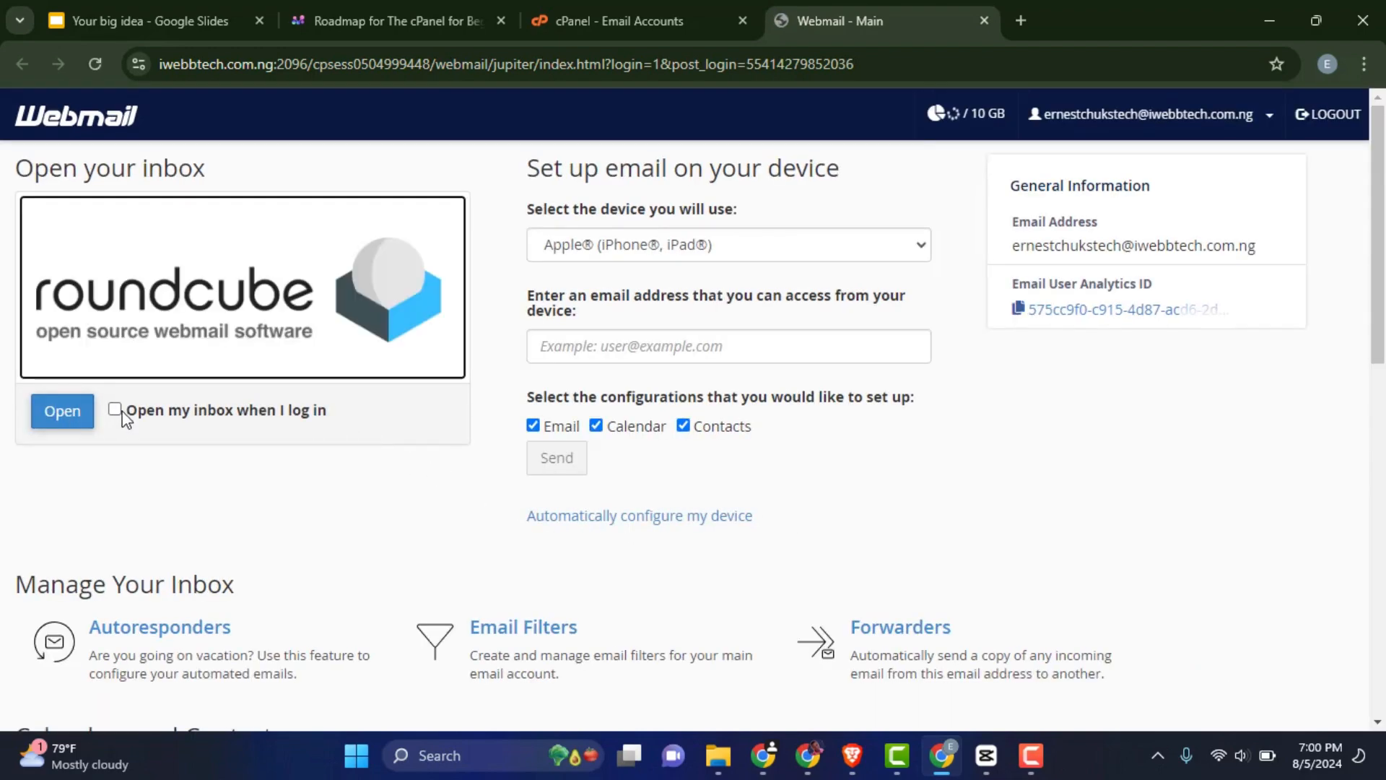
pyautogui.click(115, 409)
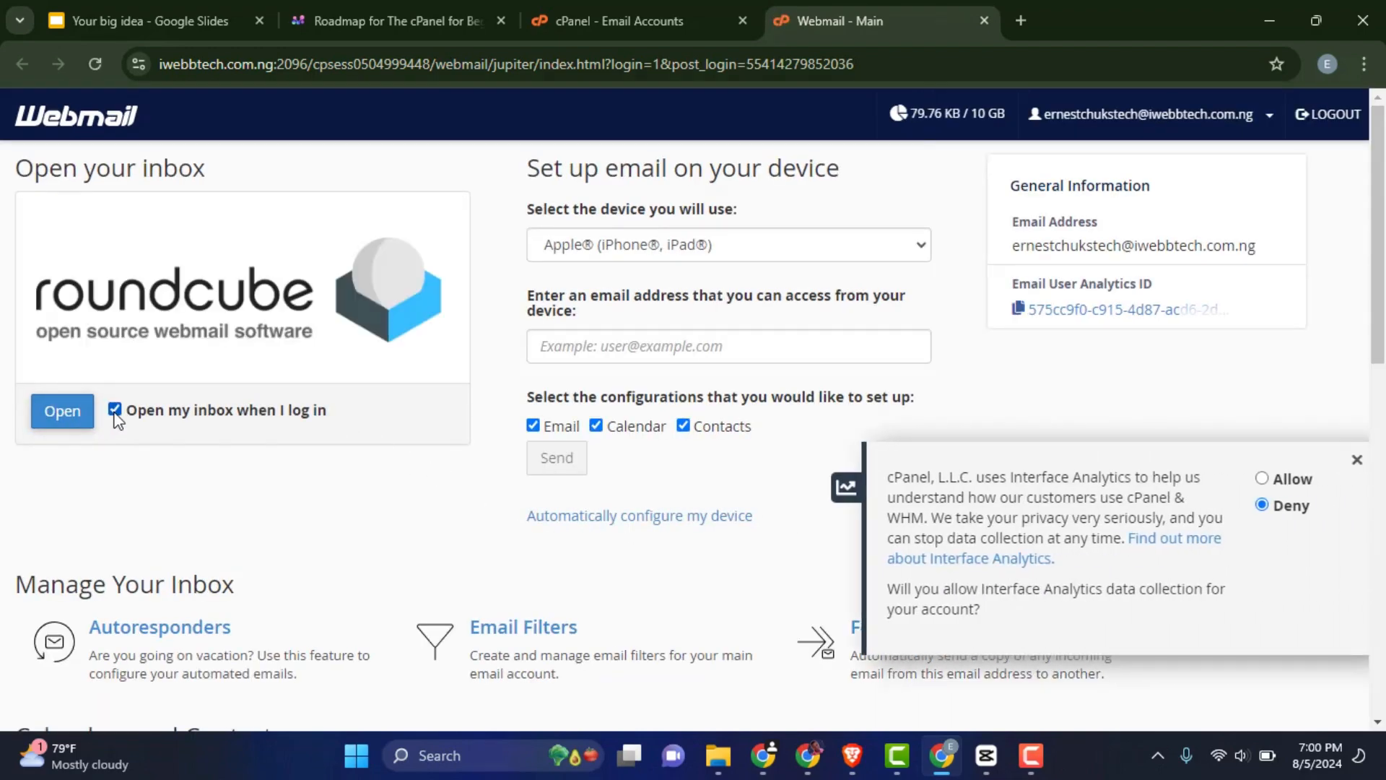
pyautogui.click(57, 413)
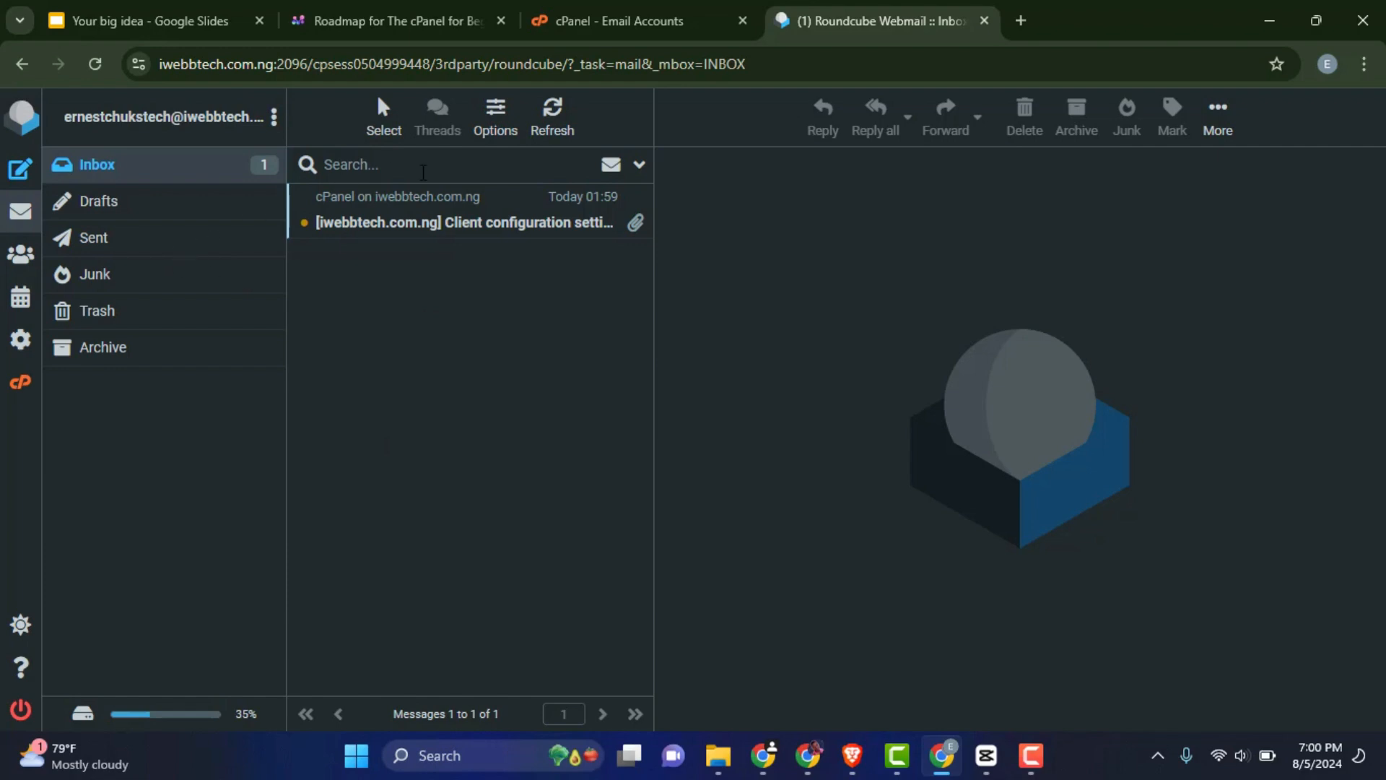
pyautogui.click(29, 175)
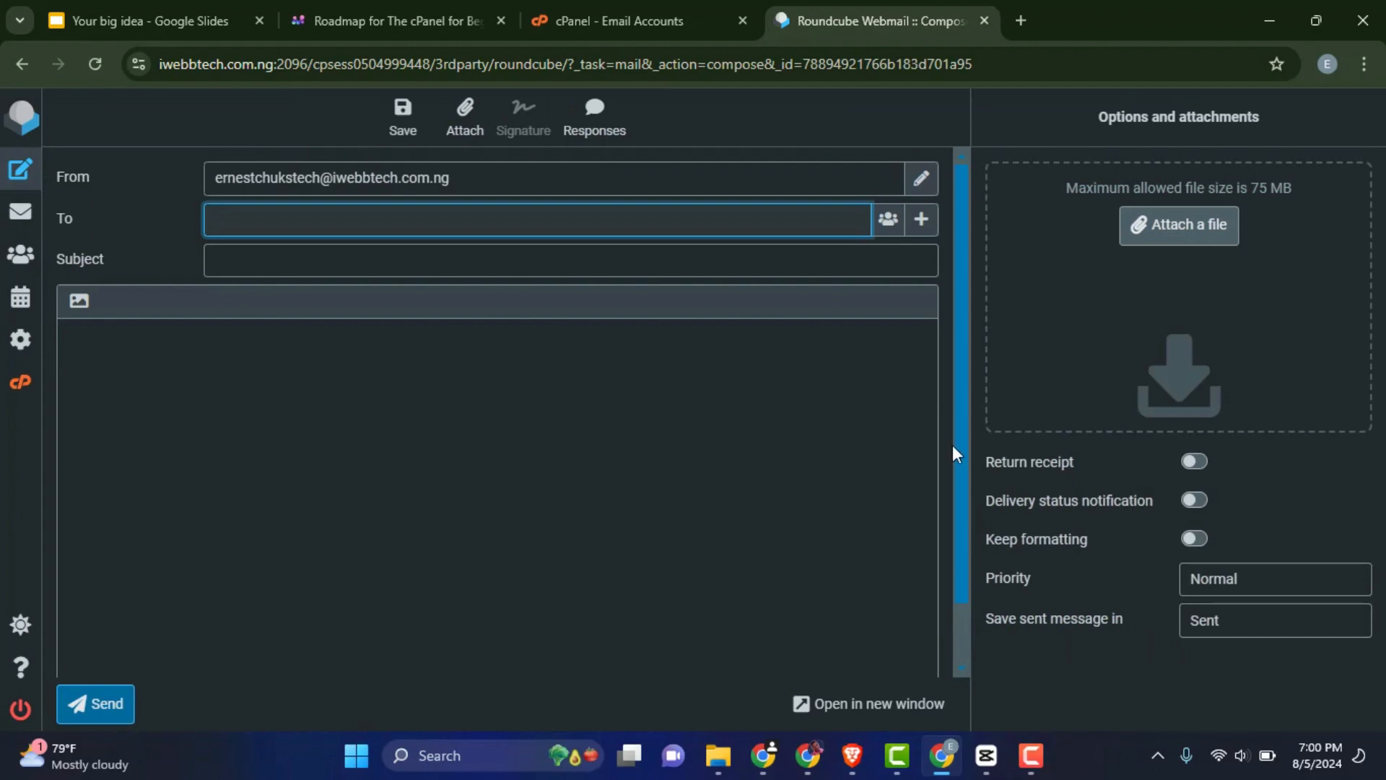
pyautogui.click(985, 22)
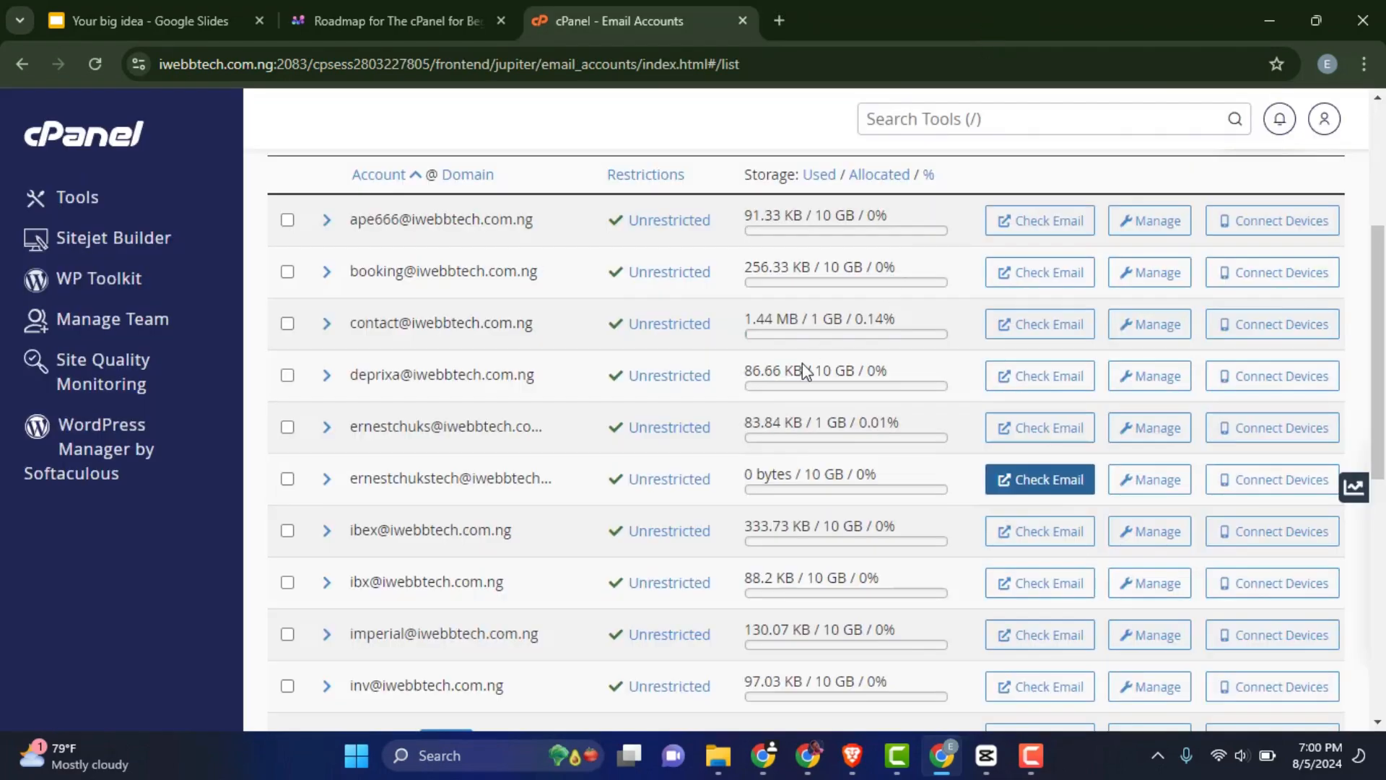
pyautogui.click(1170, 491)
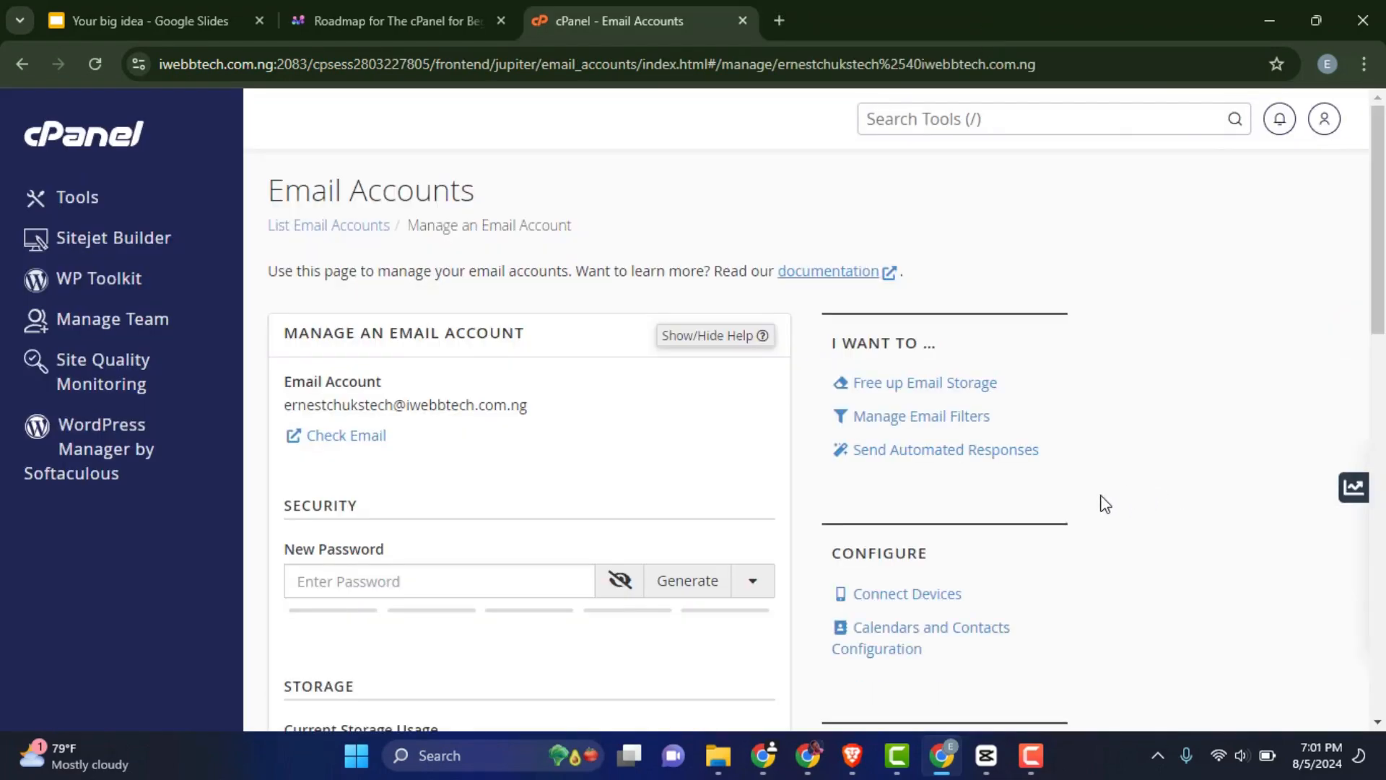
pyautogui.scroll(-3, 683, 488)
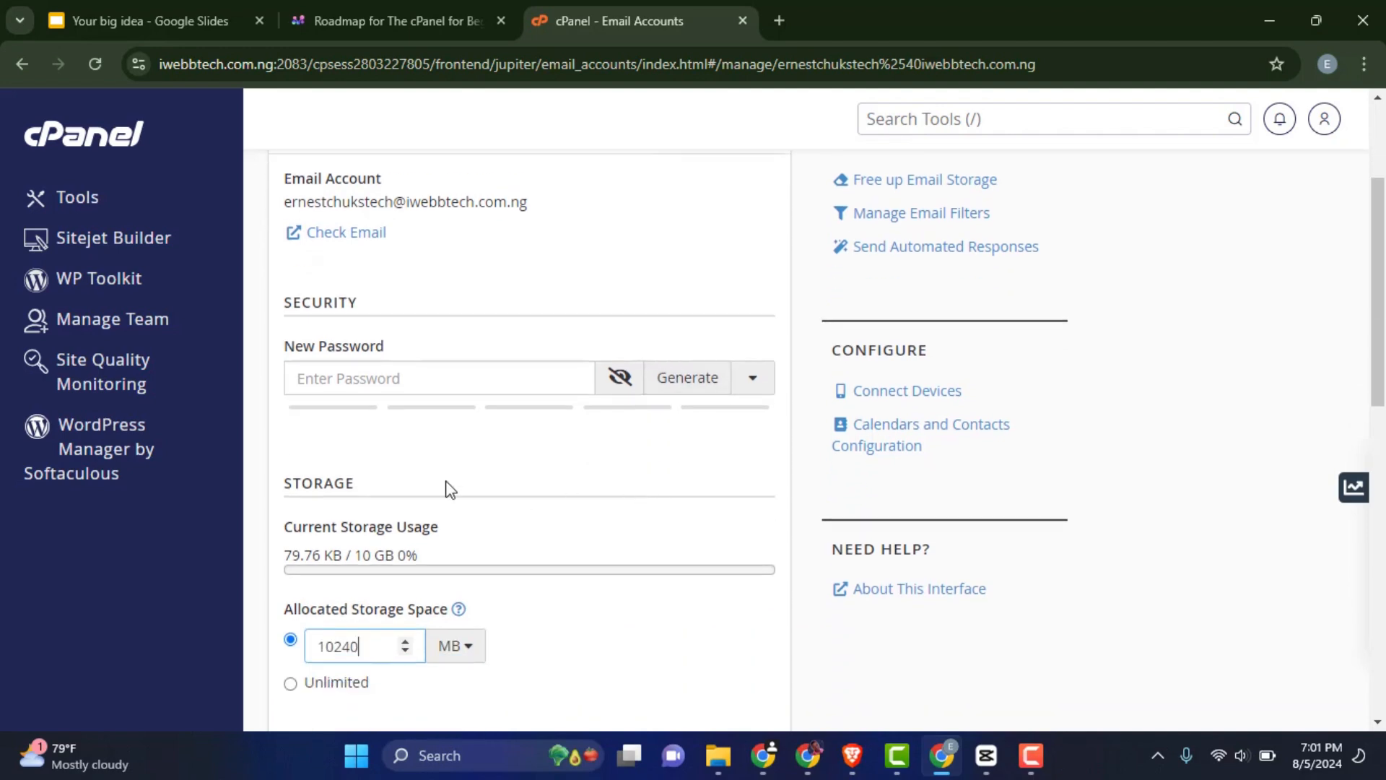
pyautogui.scroll(-3, 473, 446)
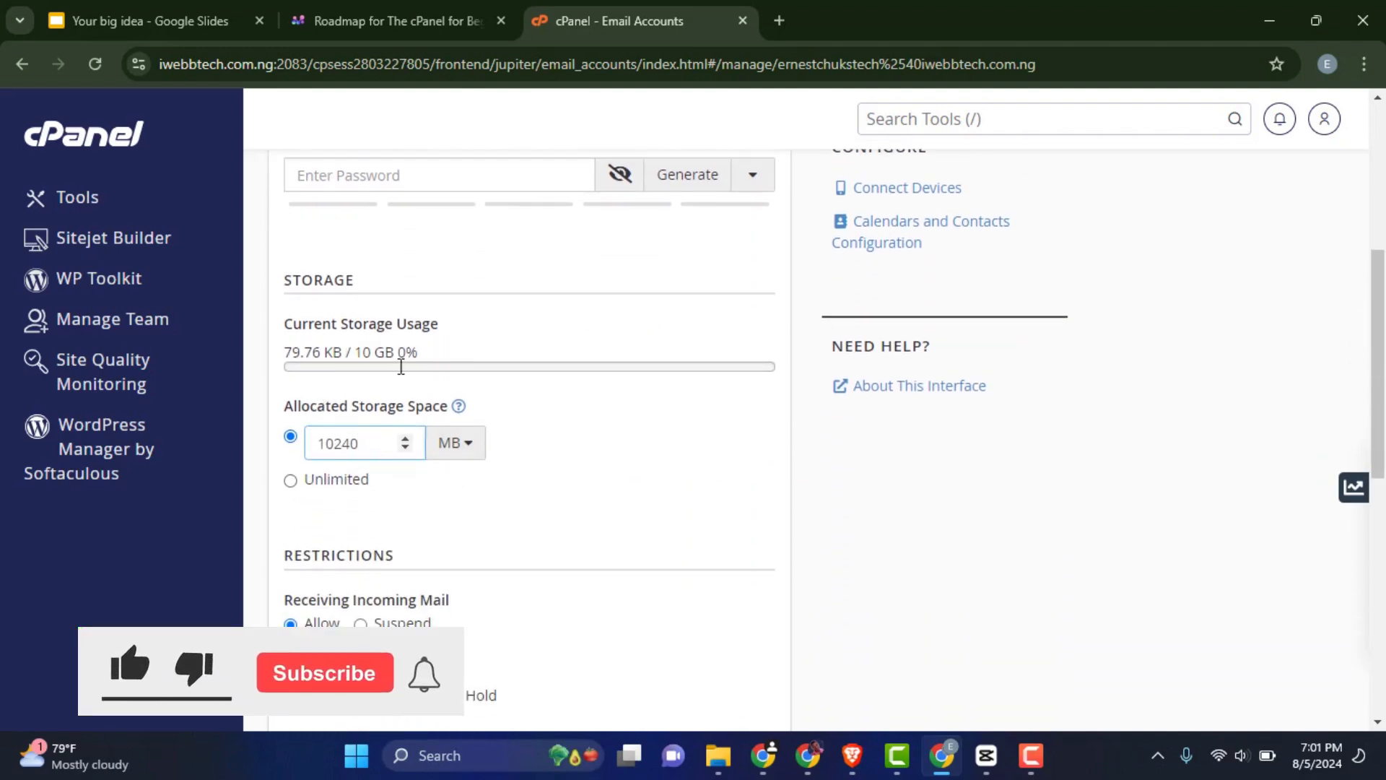
pyautogui.scroll(-2, 458, 379)
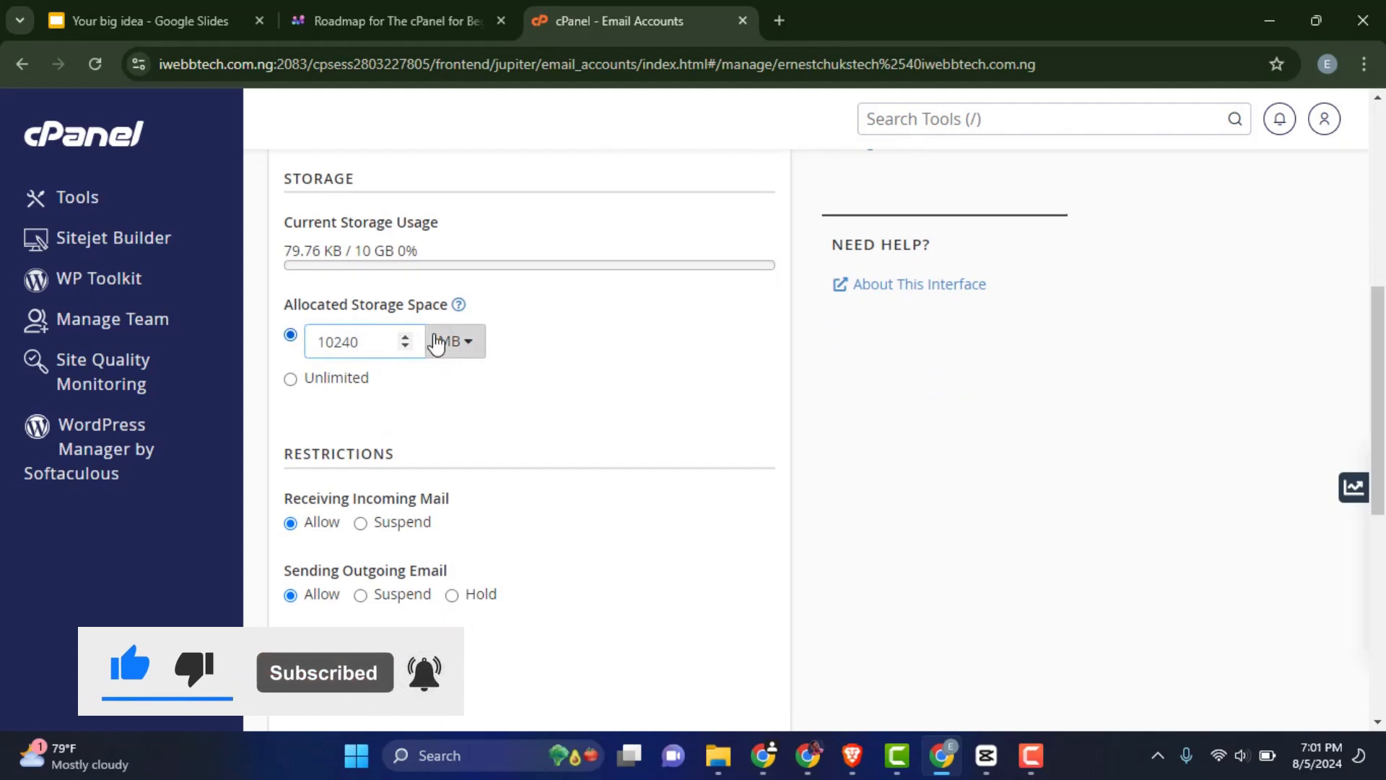
pyautogui.scroll(-5, 413, 382)
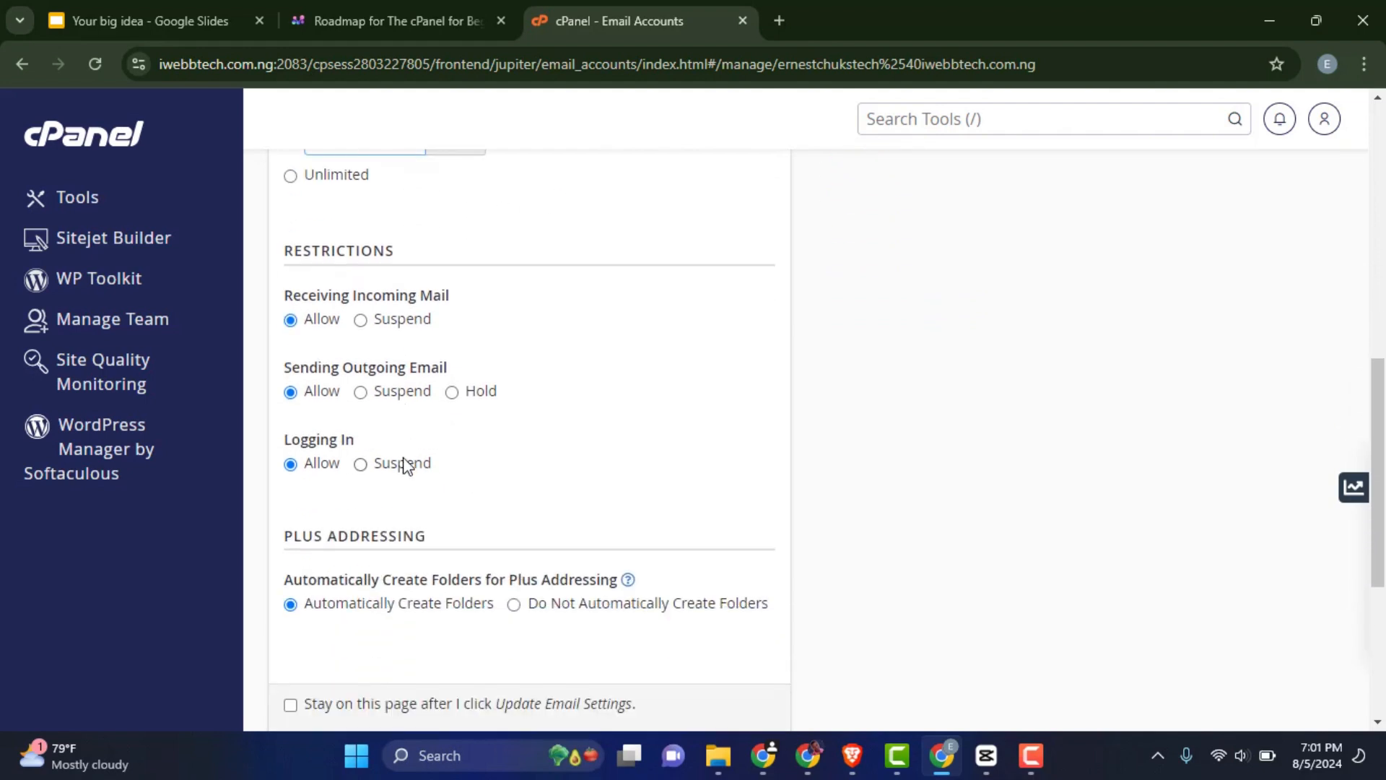
pyautogui.scroll(3, 403, 468)
pyautogui.scroll(-3, 433, 491)
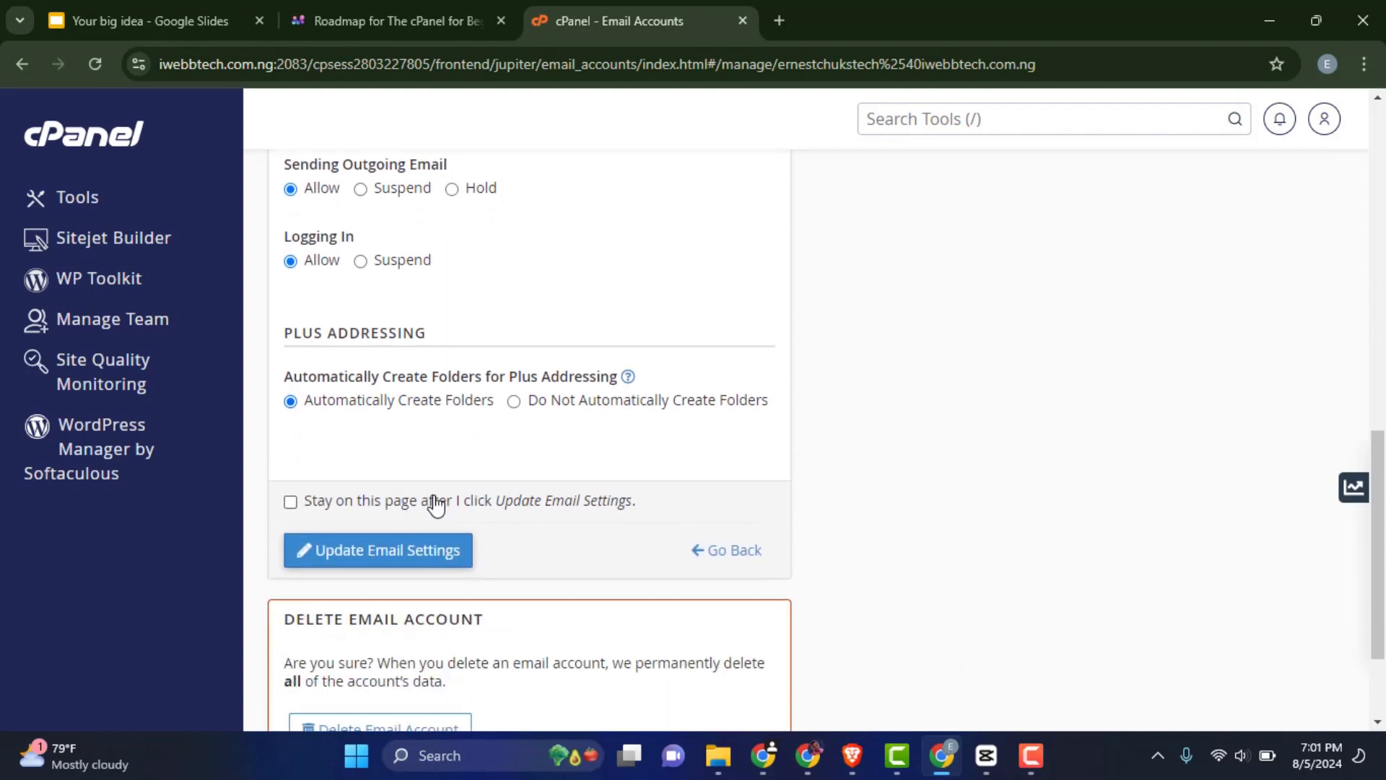
pyautogui.scroll(-2, 436, 505)
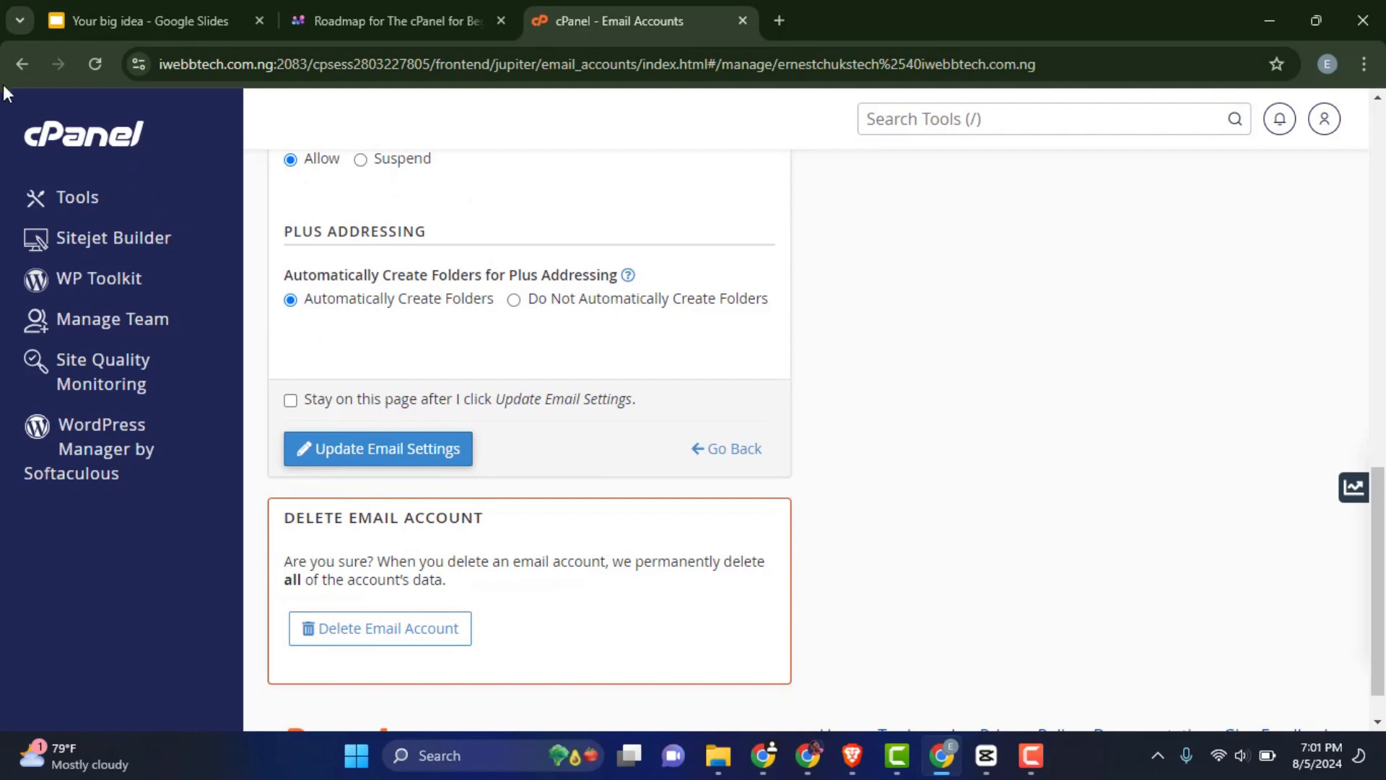
pyautogui.scroll(-1, 613, 325)
pyautogui.click(726, 402)
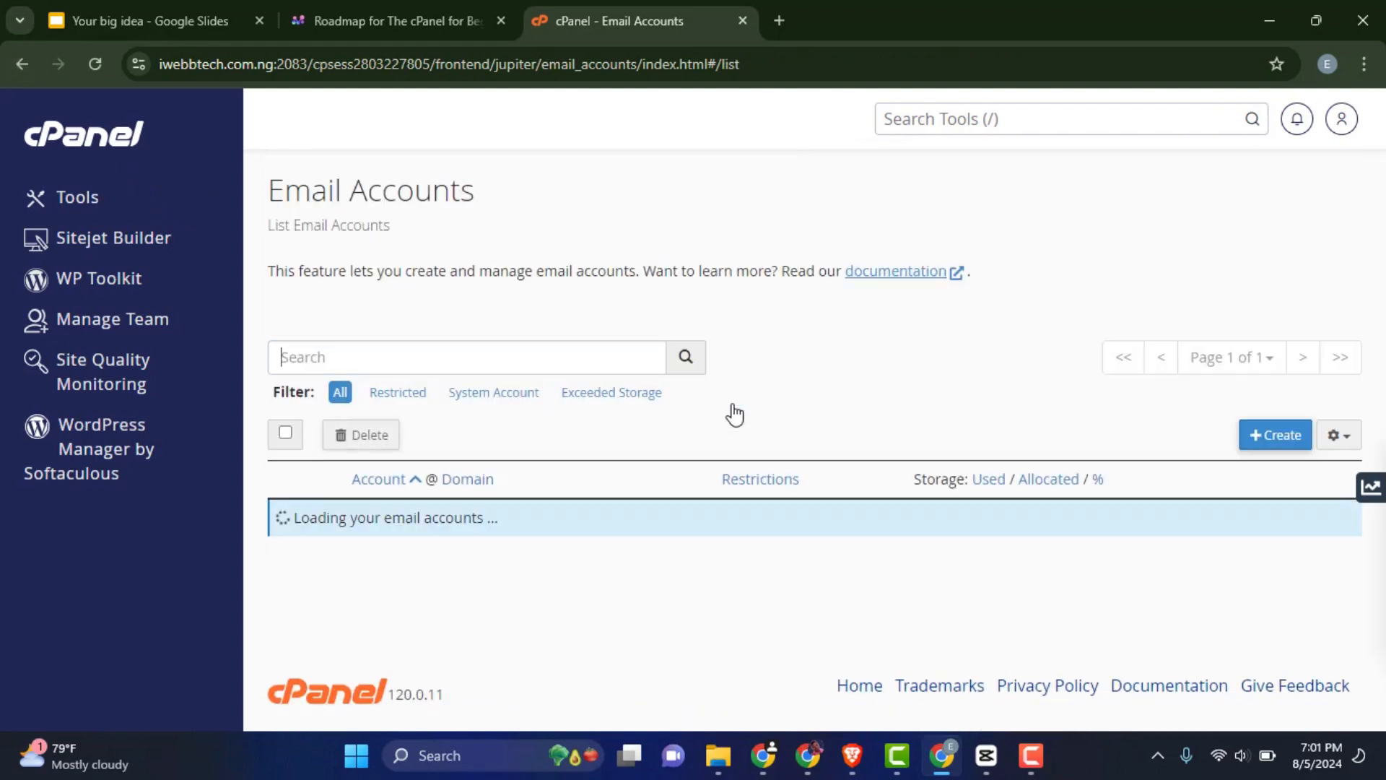
pyautogui.scroll(-5, 916, 455)
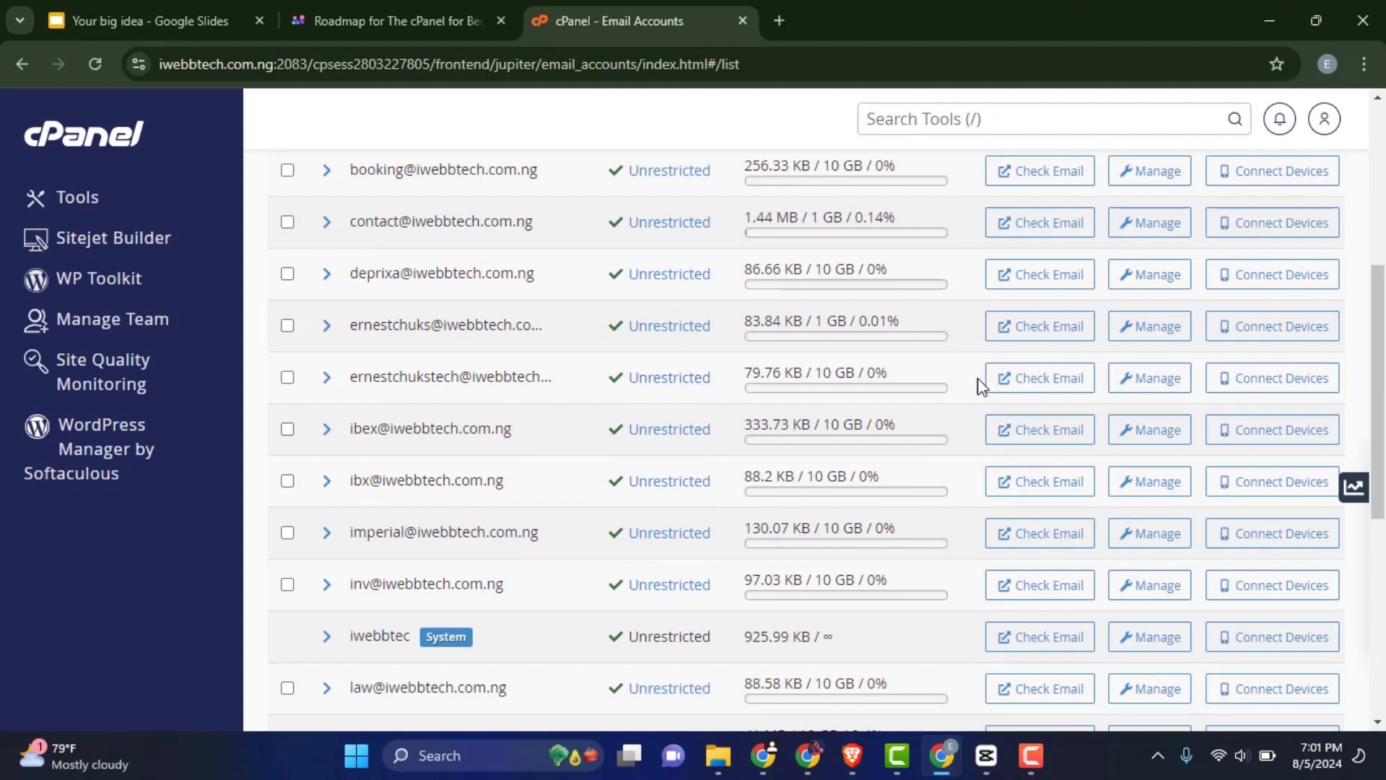
# Open Set Up Mail Client for the new account and review its username and incoming server
pyautogui.click(1289, 388)
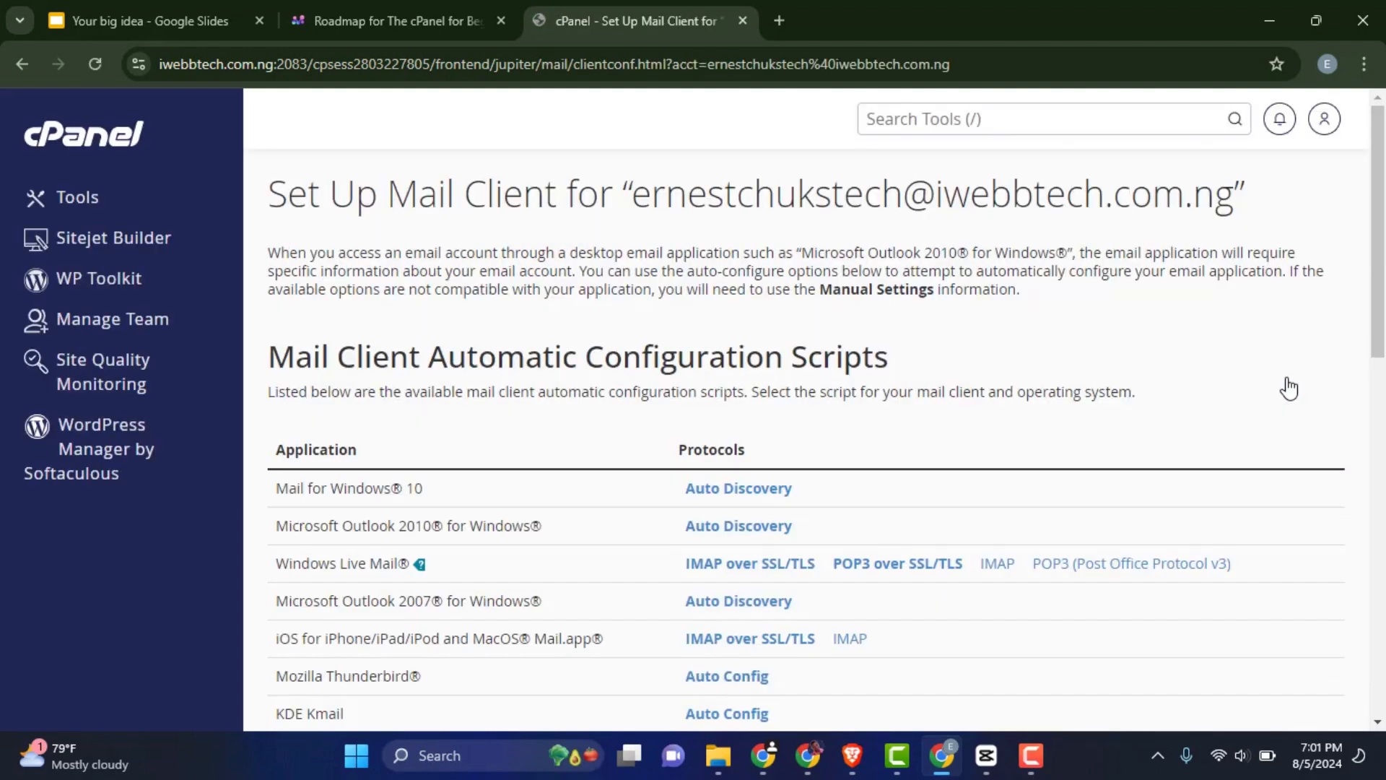
pyautogui.scroll(-5, 639, 418)
pyautogui.scroll(-3, 634, 420)
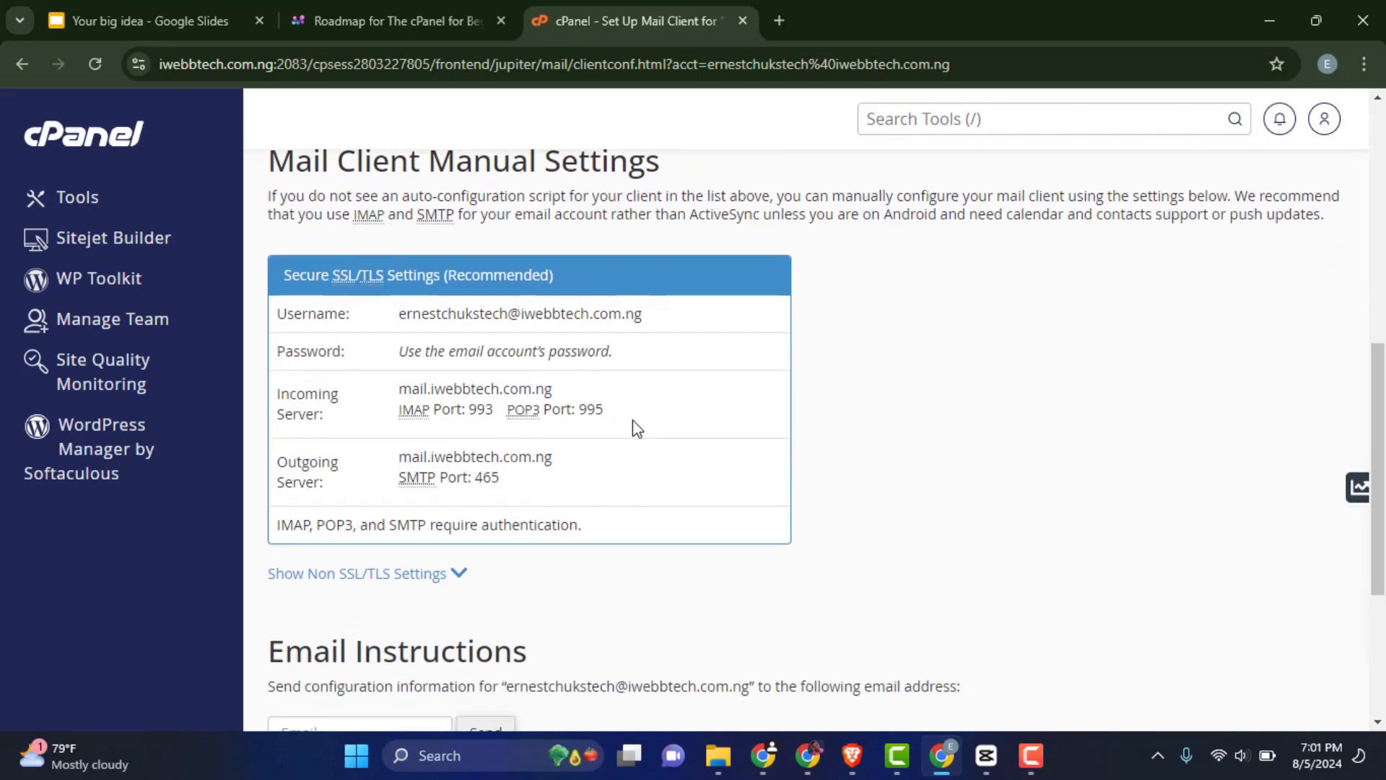
pyautogui.scroll(2, 629, 424)
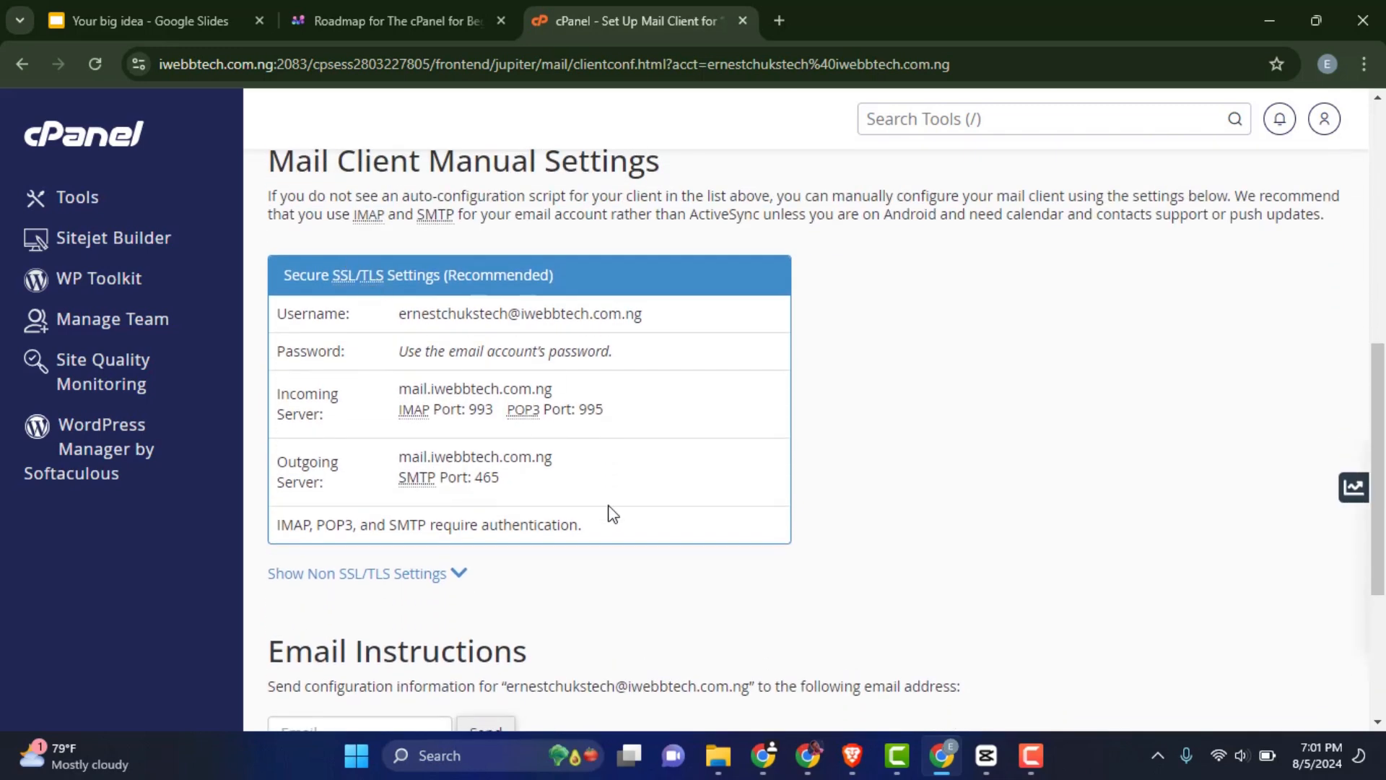
pyautogui.moveTo(401, 321); pyautogui.dragTo(536, 324)
pyautogui.click(684, 321)
pyautogui.moveTo(659, 319); pyautogui.dragTo(410, 316)
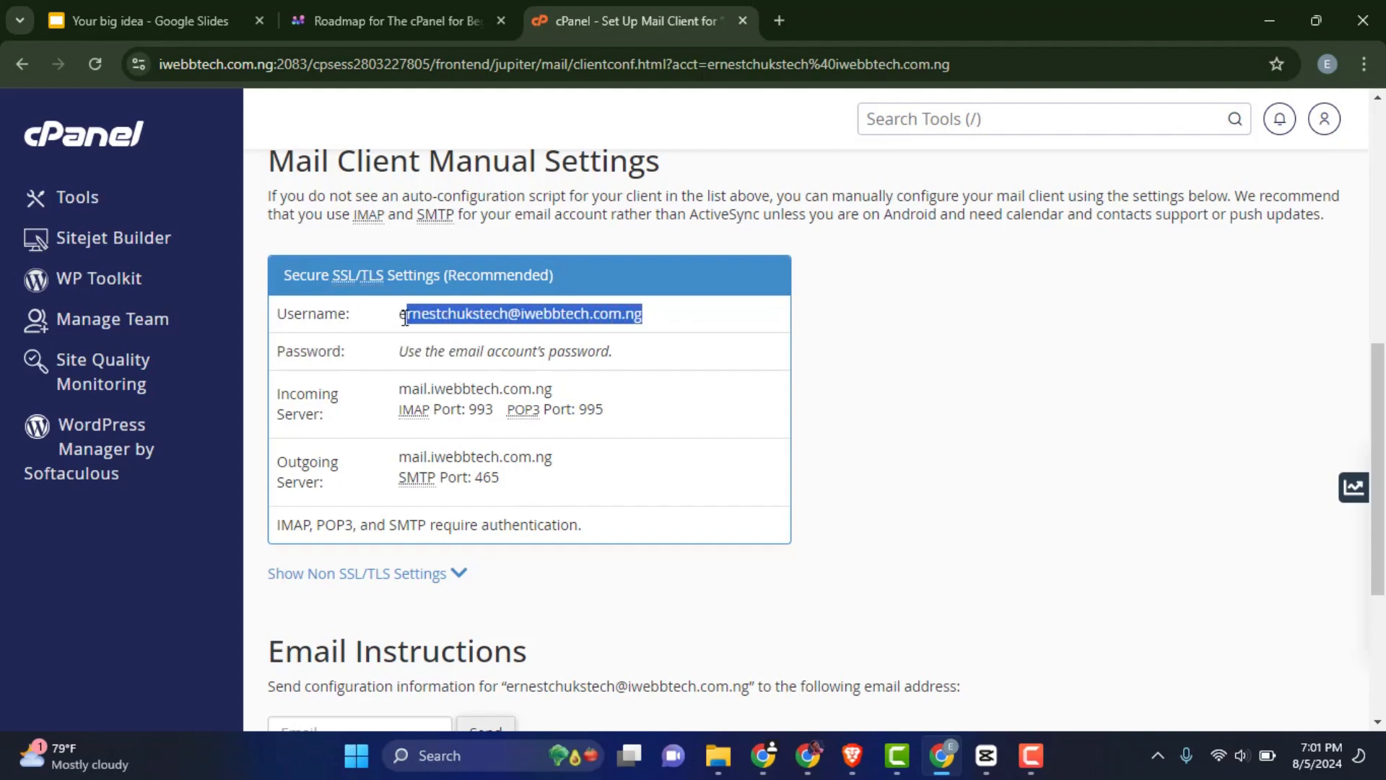
pyautogui.moveTo(628, 354); pyautogui.dragTo(398, 371)
pyautogui.click(432, 363)
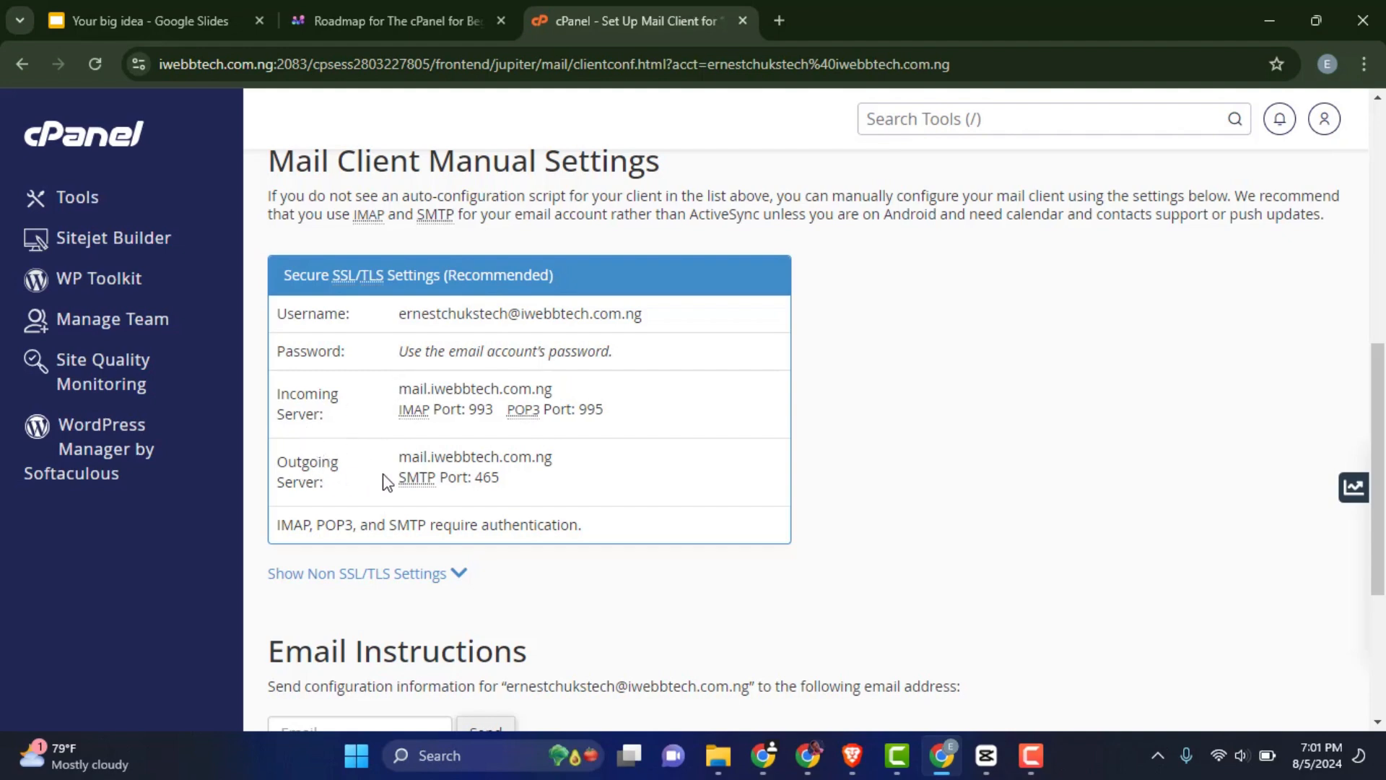
pyautogui.moveTo(554, 391); pyautogui.dragTo(395, 396)
pyautogui.click(625, 420)
pyautogui.moveTo(629, 416); pyautogui.dragTo(397, 391)
pyautogui.click(648, 411)
# Highlight the secure outgoing server mail.iwebbtech.com.ng and its SMTP port
pyautogui.moveTo(478, 486); pyautogui.dragTo(414, 463)
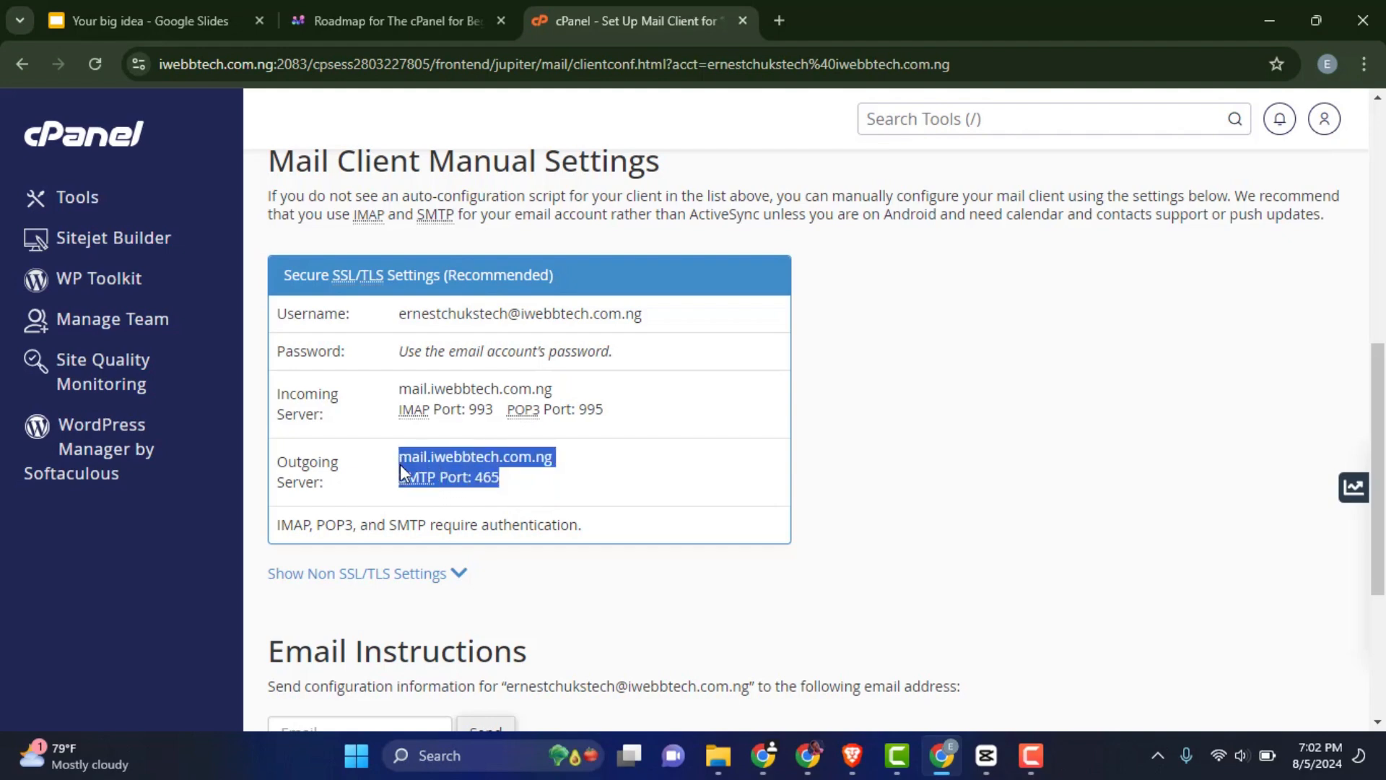
pyautogui.click(532, 482)
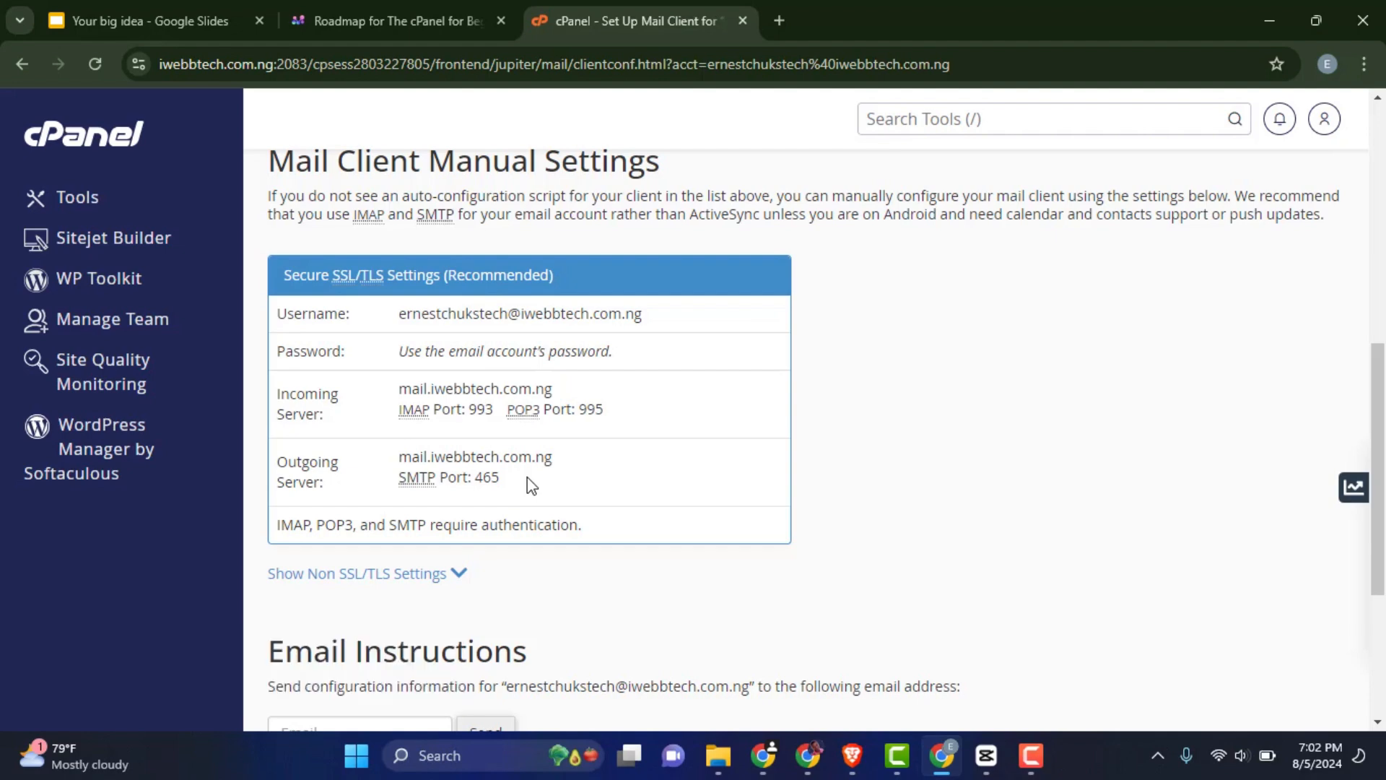
pyautogui.moveTo(508, 478); pyautogui.dragTo(399, 455)
pyautogui.click(556, 482)
pyautogui.moveTo(555, 457); pyautogui.dragTo(398, 461)
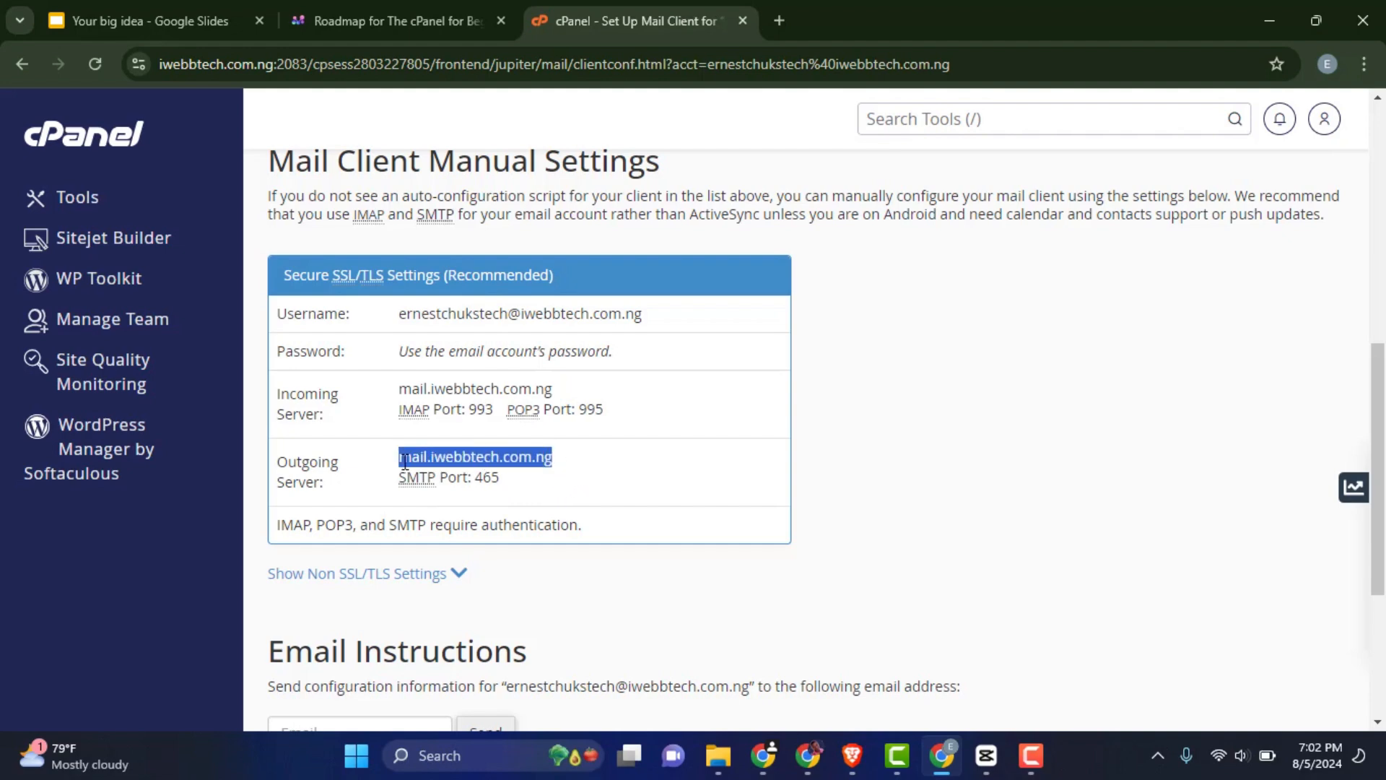
pyautogui.click(510, 473)
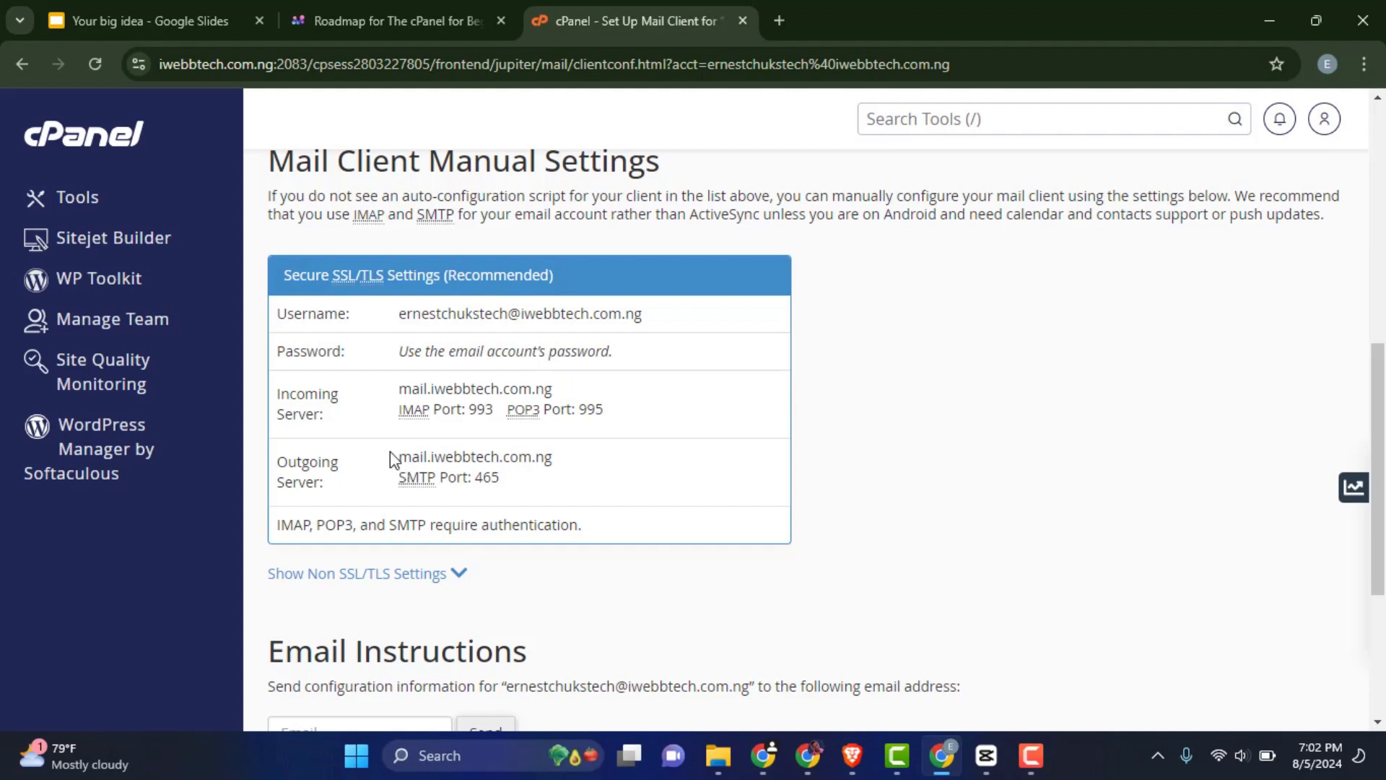
pyautogui.moveTo(402, 453); pyautogui.dragTo(564, 467)
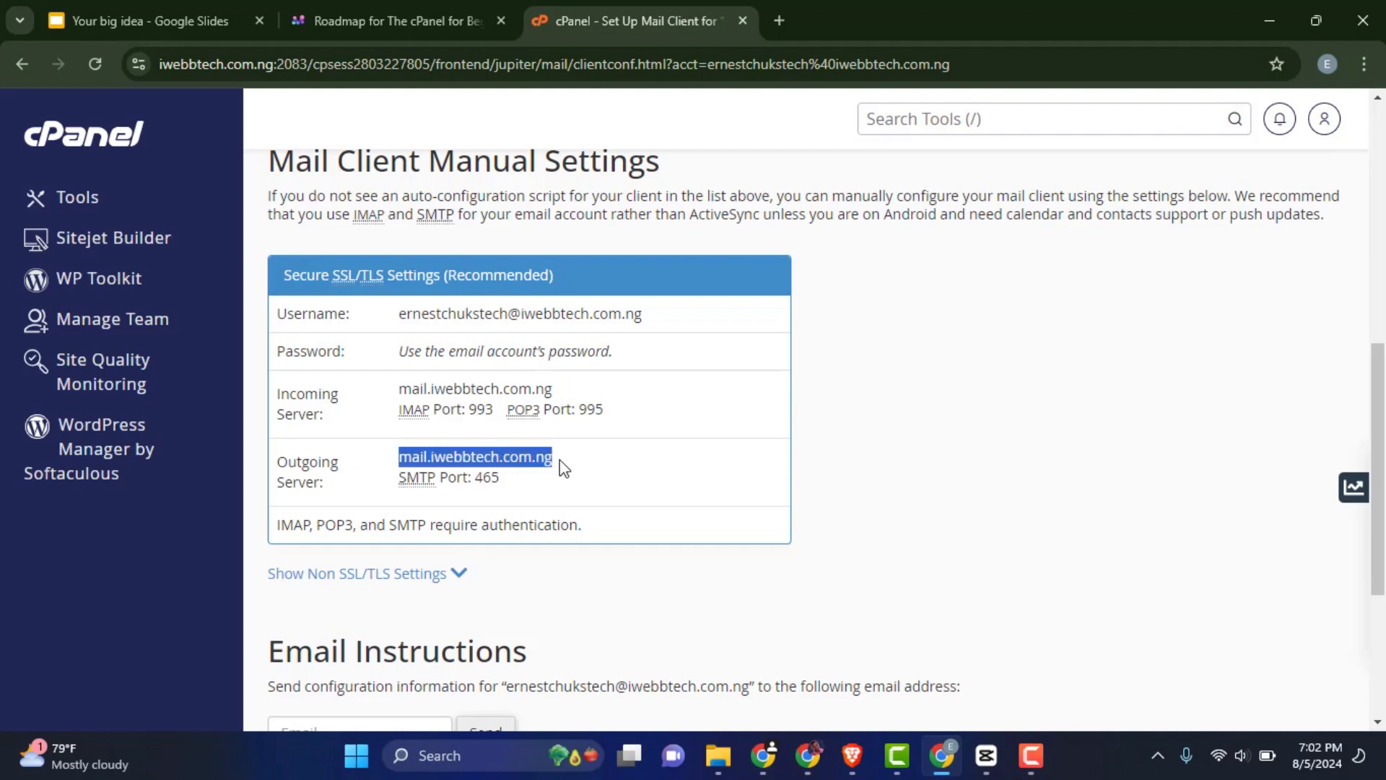
pyautogui.click(425, 466)
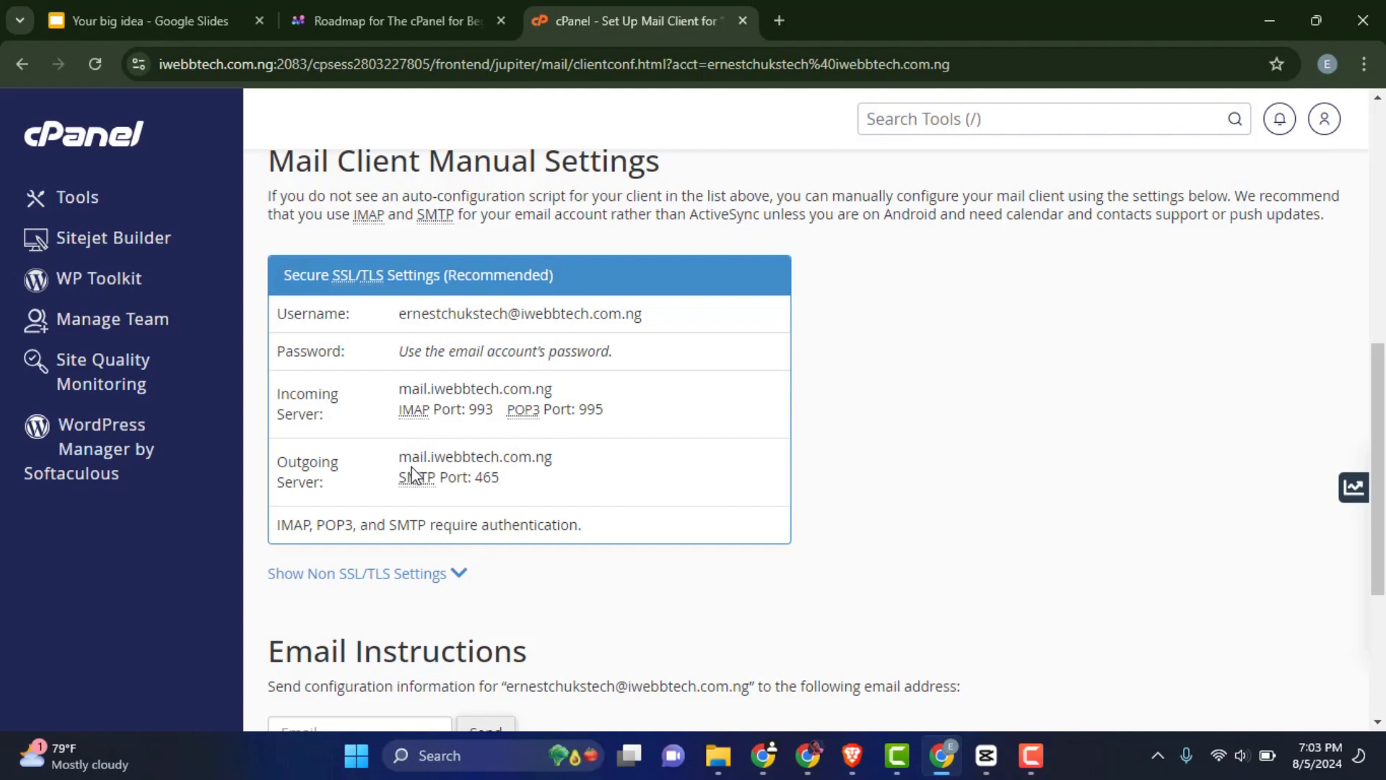
pyautogui.doubleClick(406, 460)
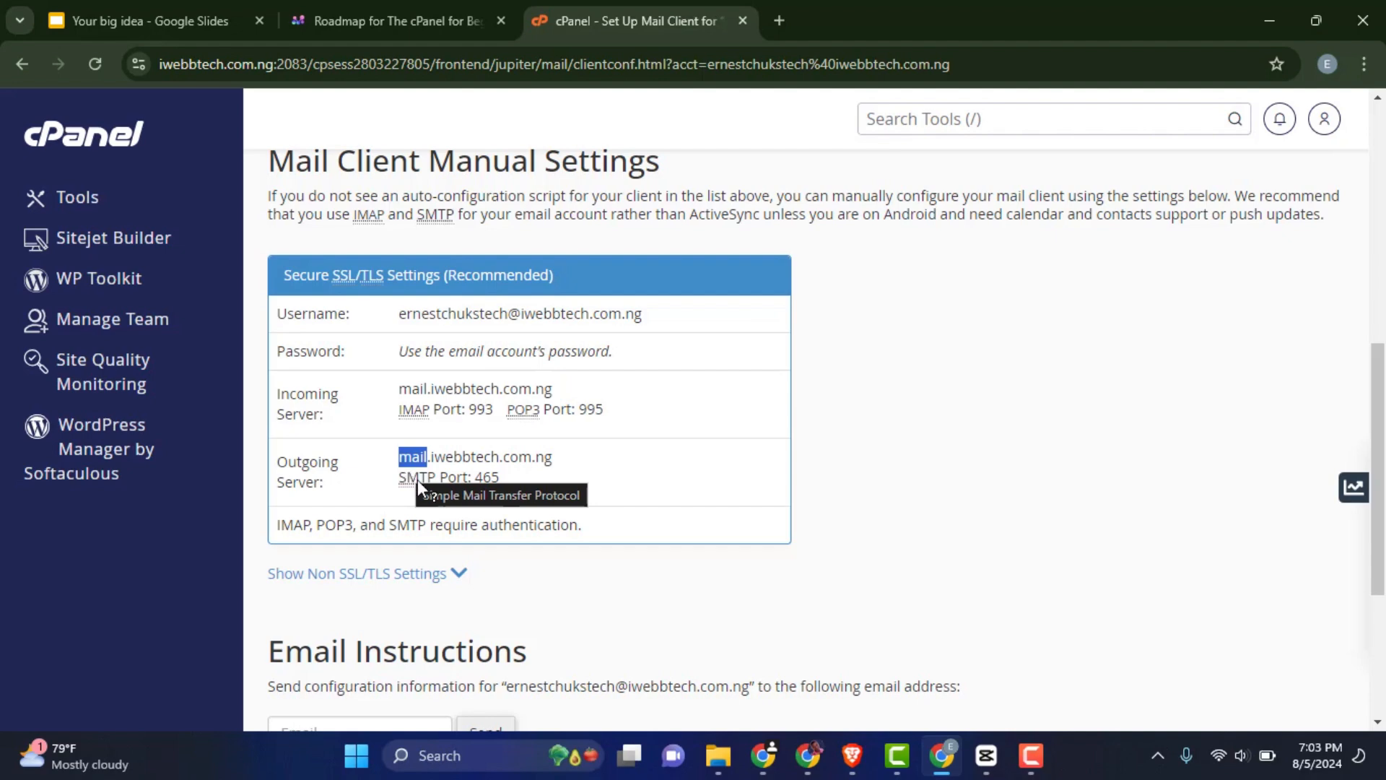
pyautogui.moveTo(561, 461); pyautogui.dragTo(426, 458)
pyautogui.click(507, 484)
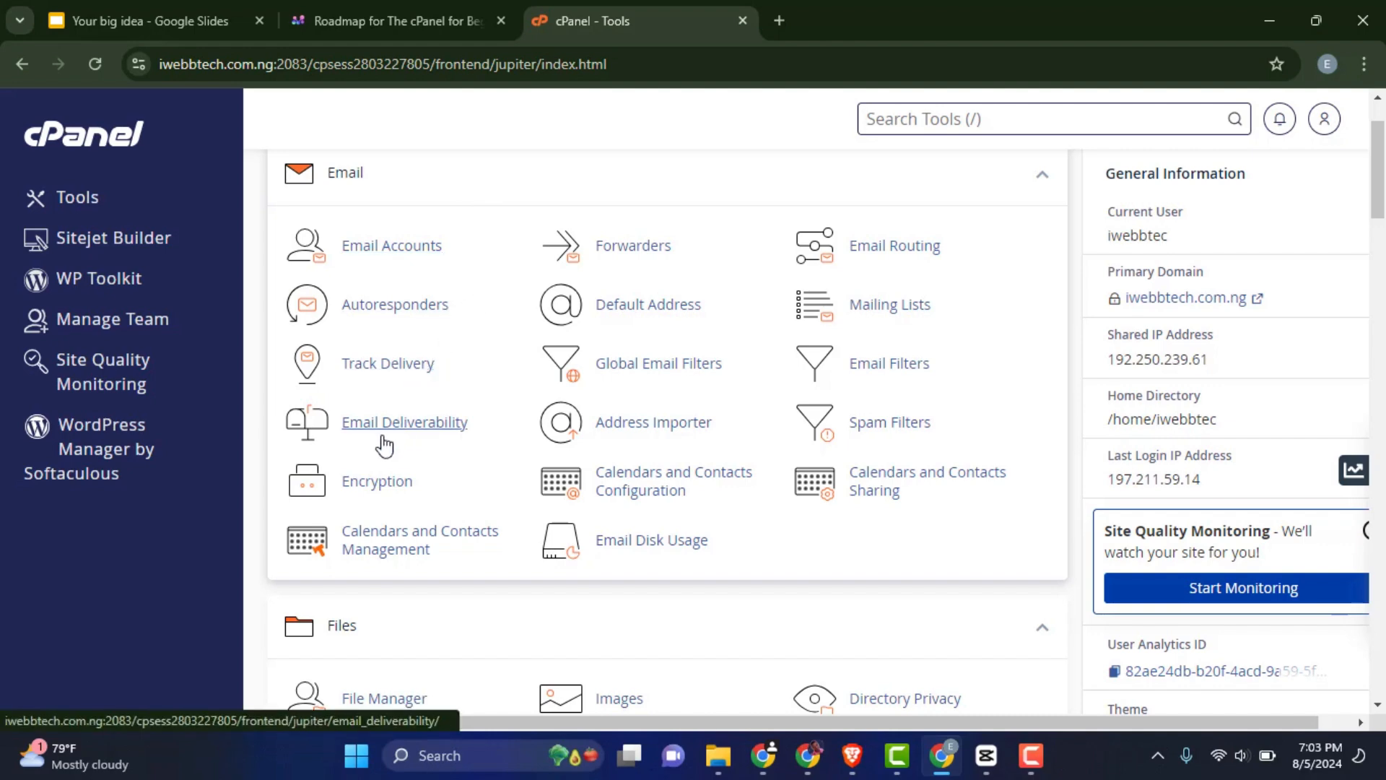
# Open Email Deliverability and scroll until every domain shows a Valid status
pyautogui.click(412, 434)
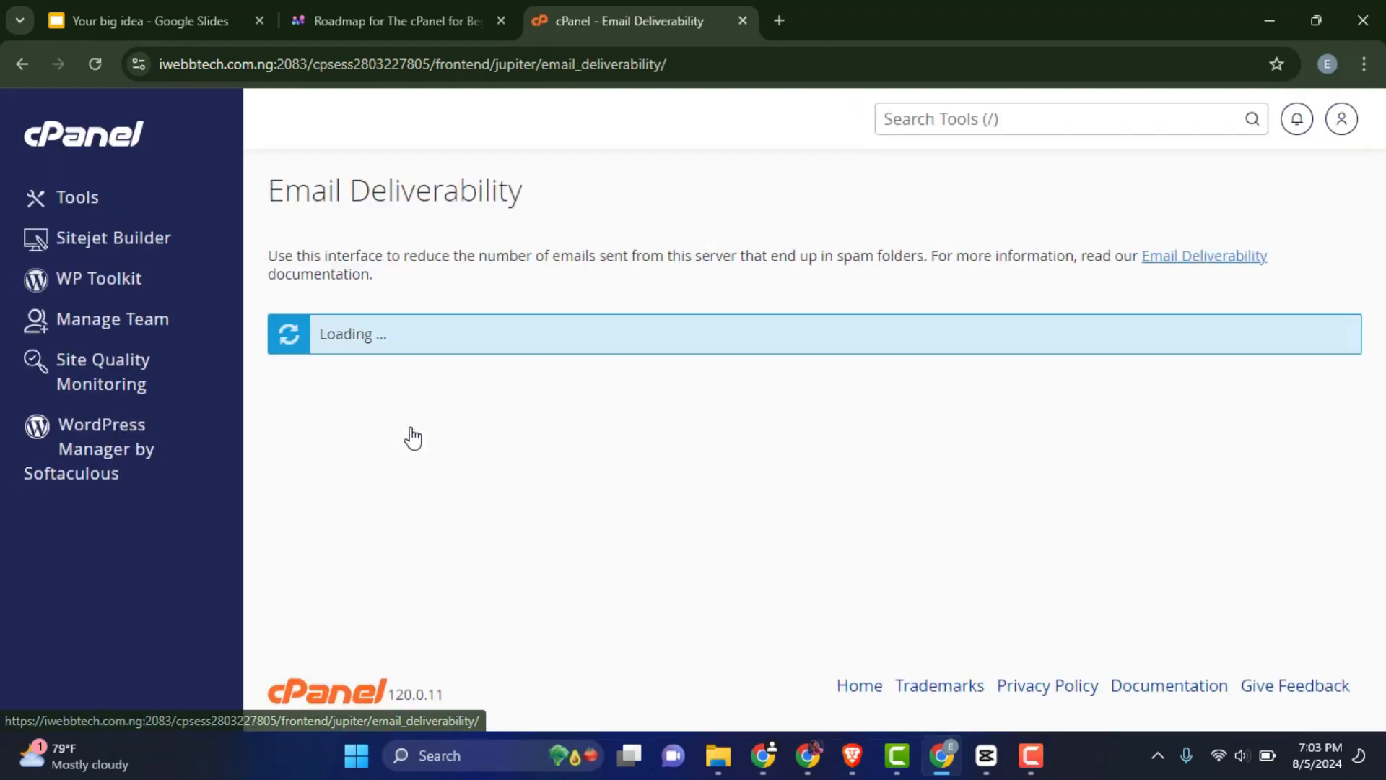
pyautogui.scroll(-3, 476, 405)
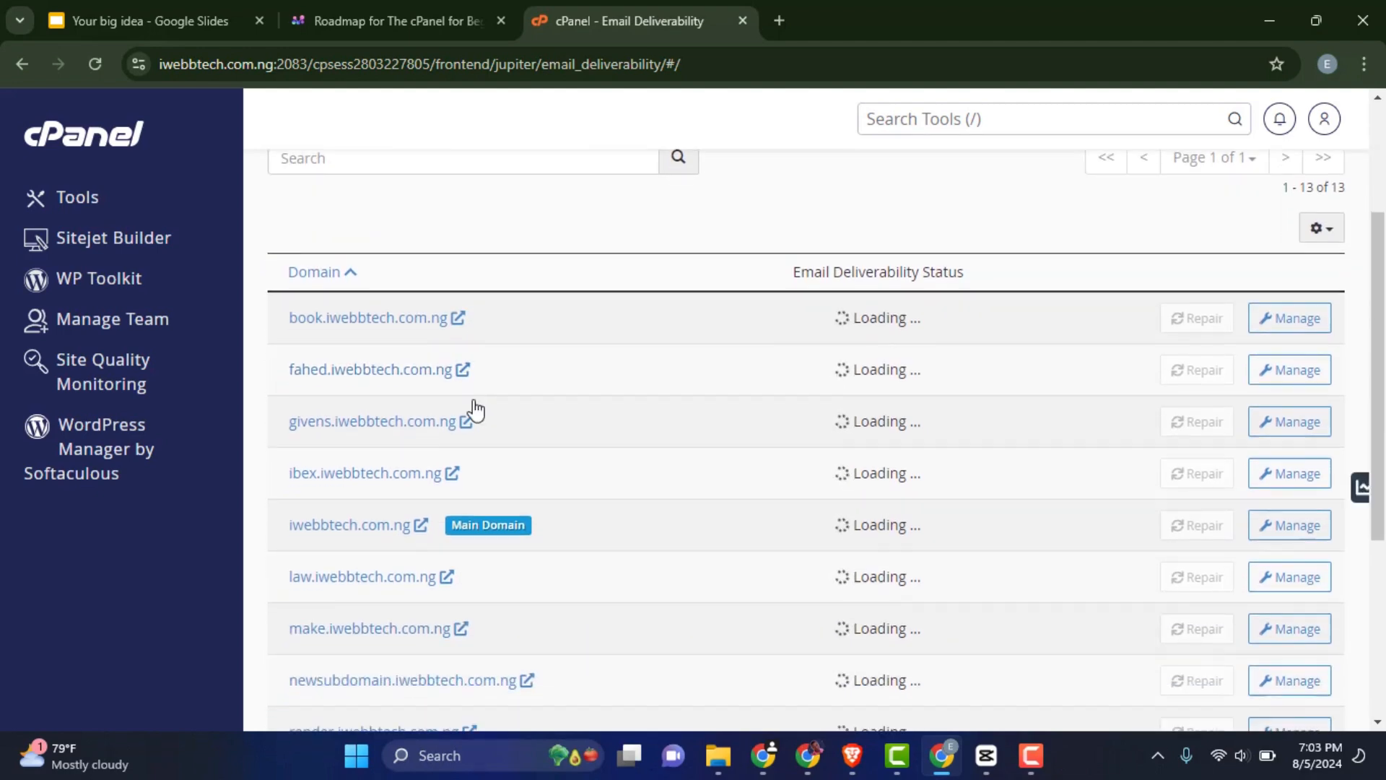
pyautogui.scroll(-1, 556, 415)
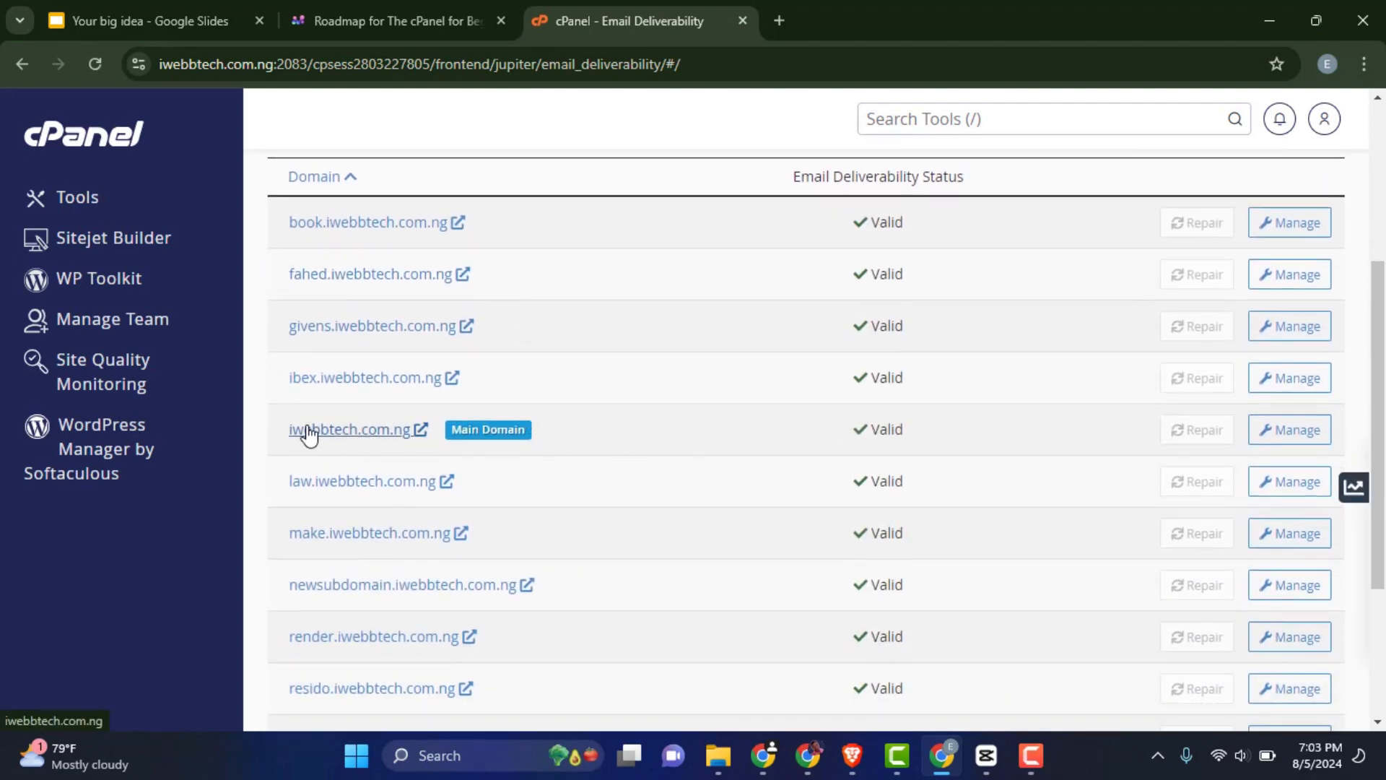
# Open iwebbtech.com.ng's deliverability details and copy its DKIM record value
pyautogui.click(1303, 433)
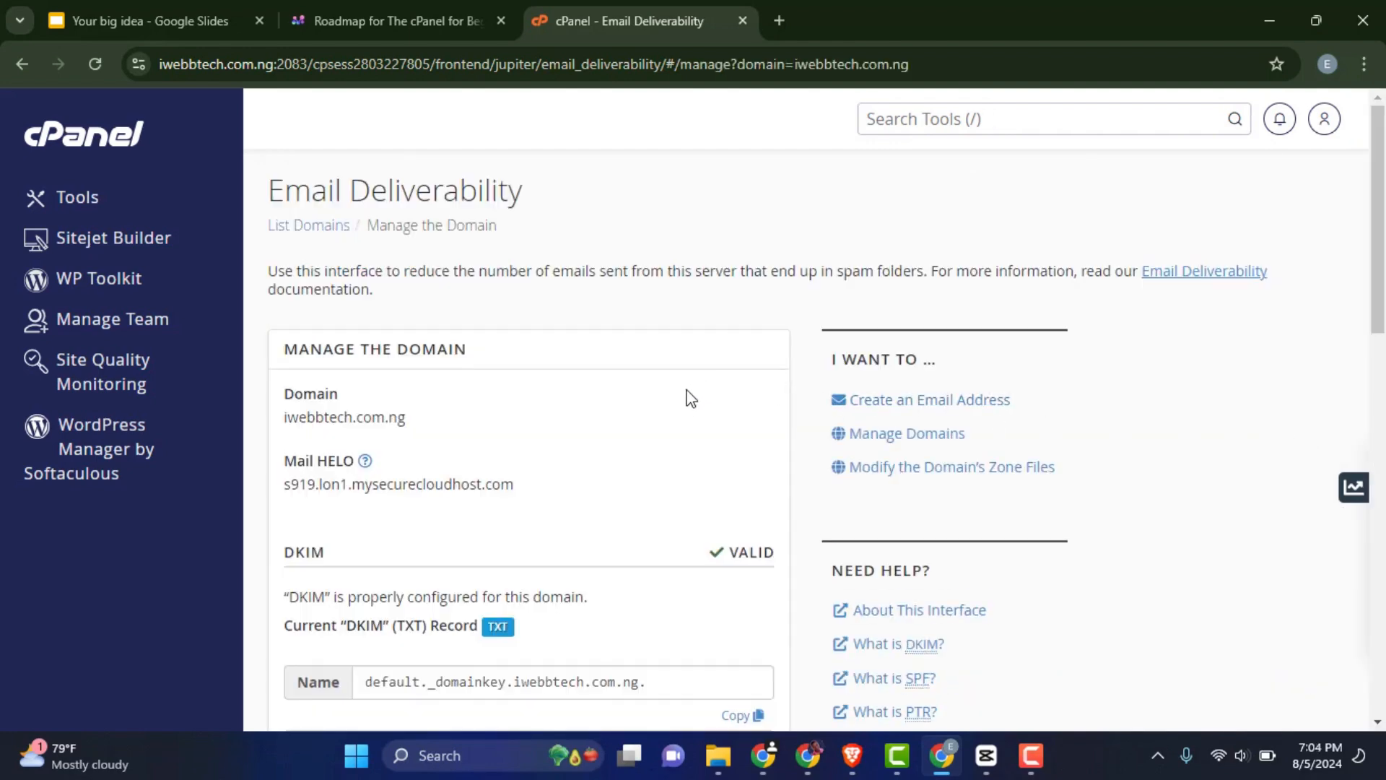
pyautogui.scroll(-3, 686, 412)
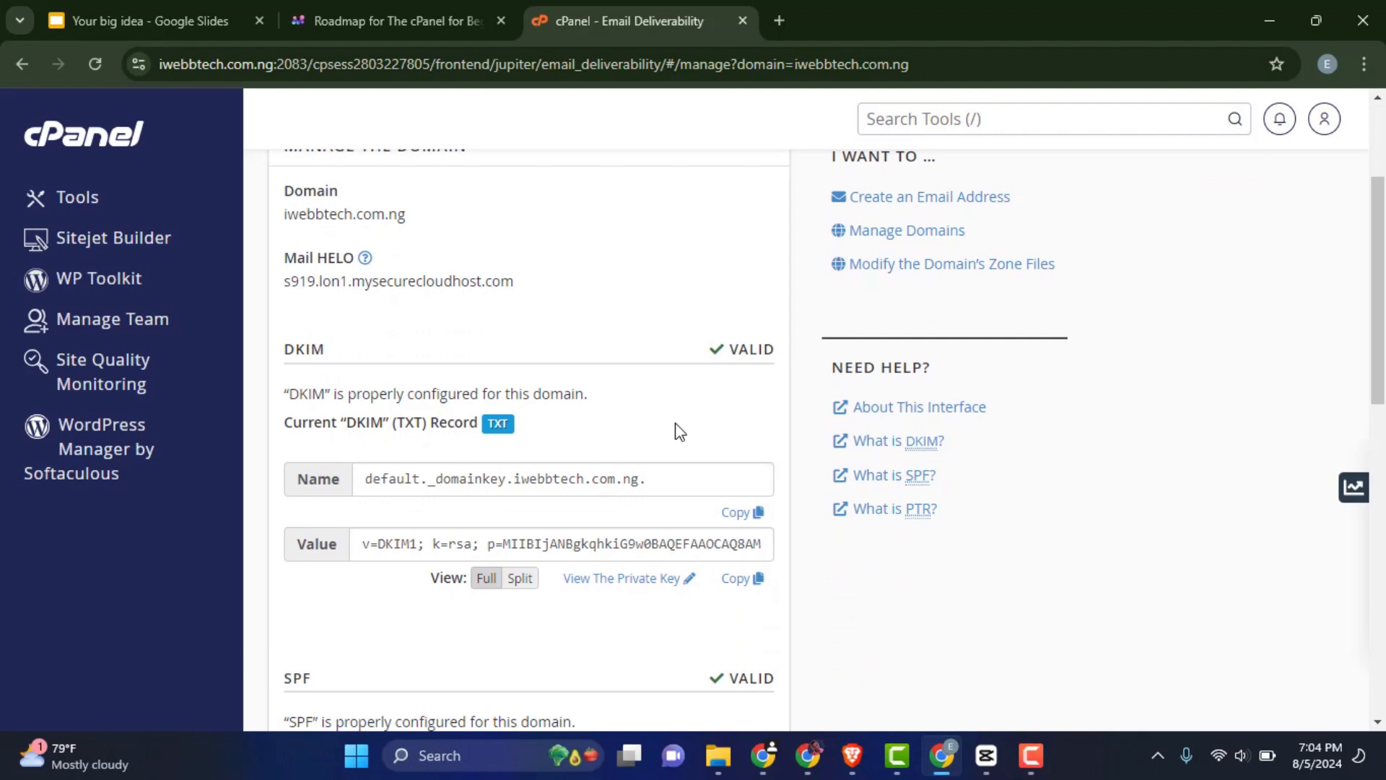
pyautogui.scroll(-2, 737, 387)
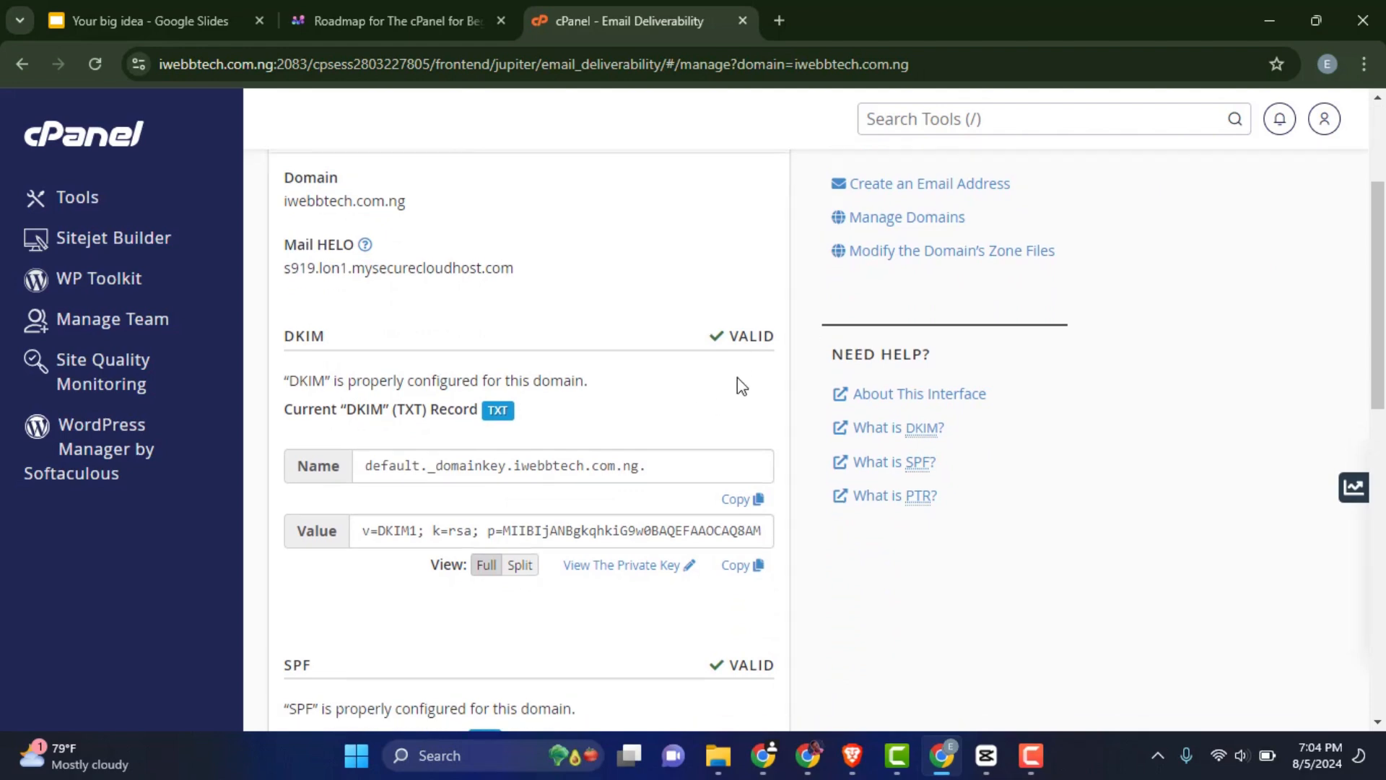
pyautogui.scroll(-2, 723, 388)
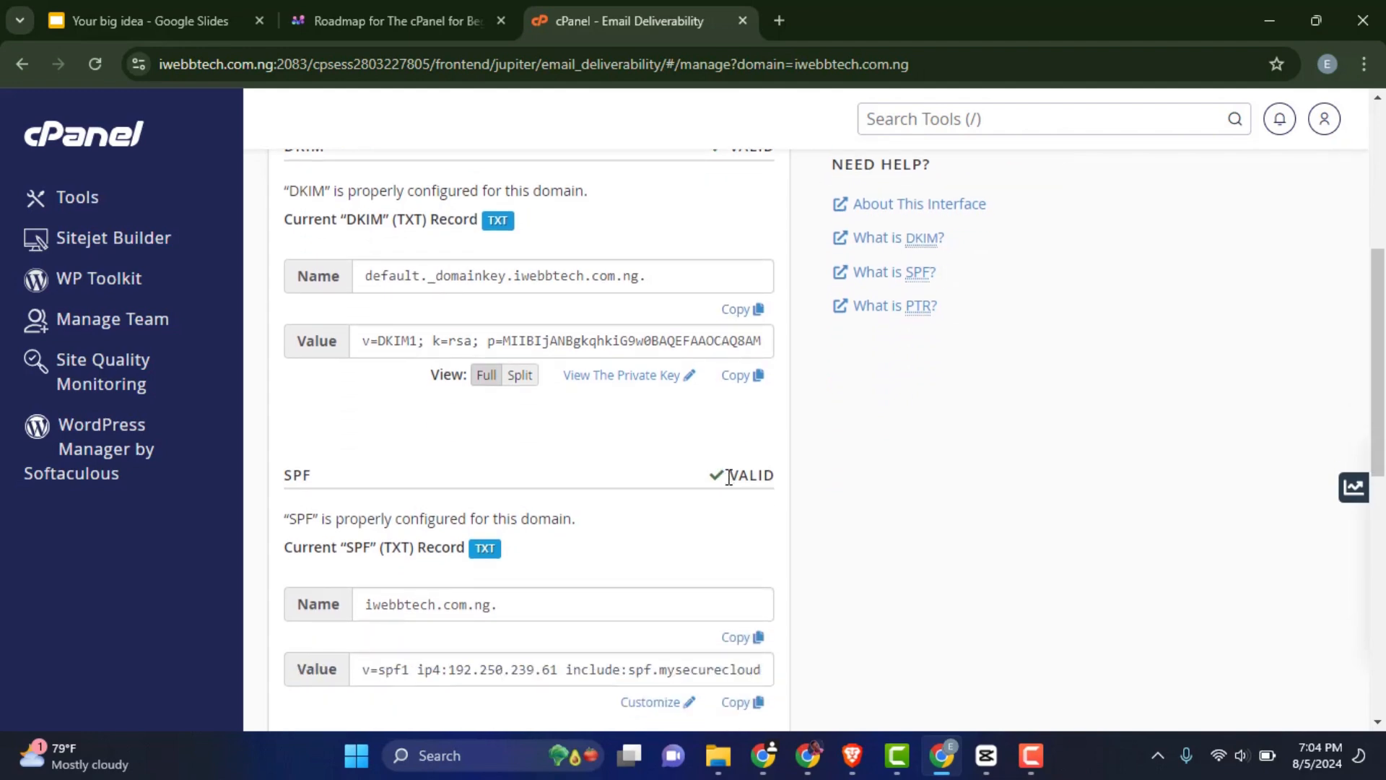
pyautogui.moveTo(730, 478)
pyautogui.scroll(1, 399, 281)
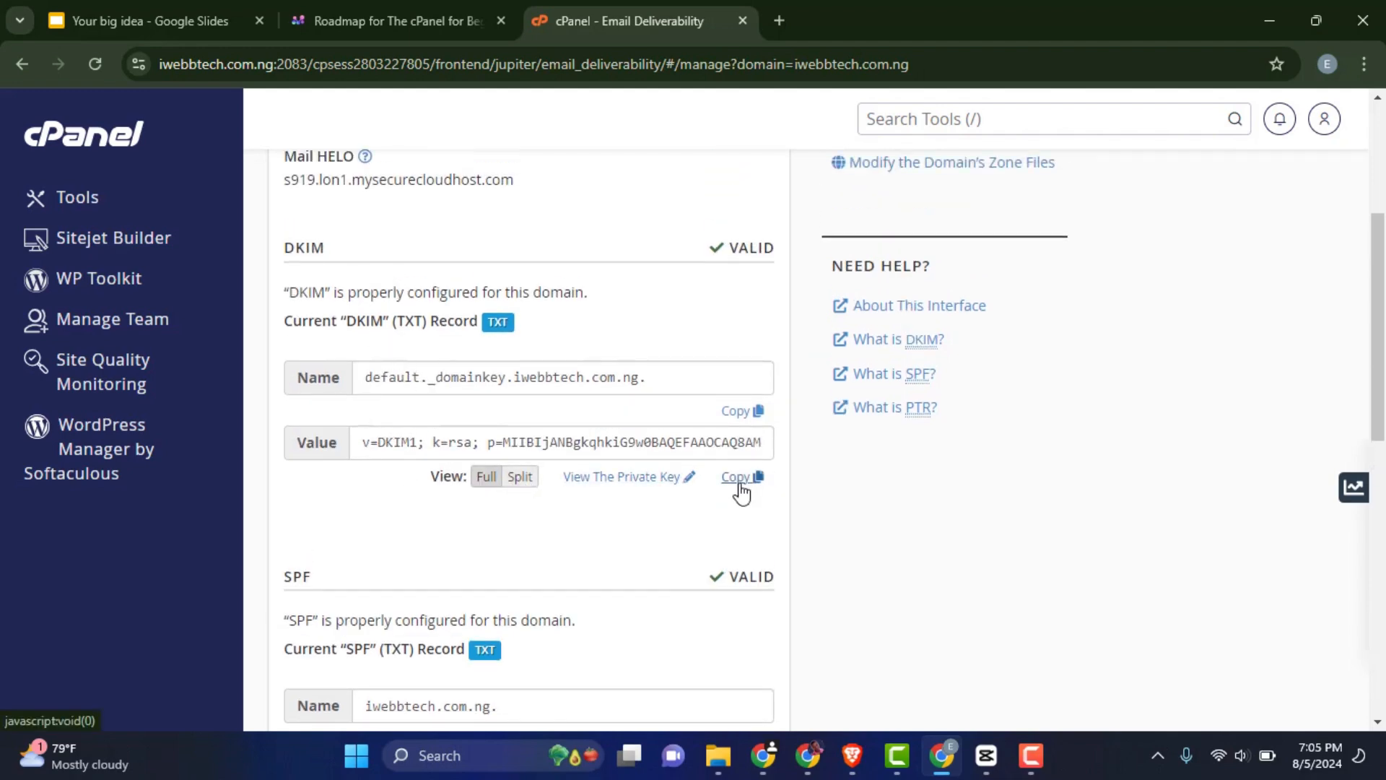
pyautogui.click(739, 482)
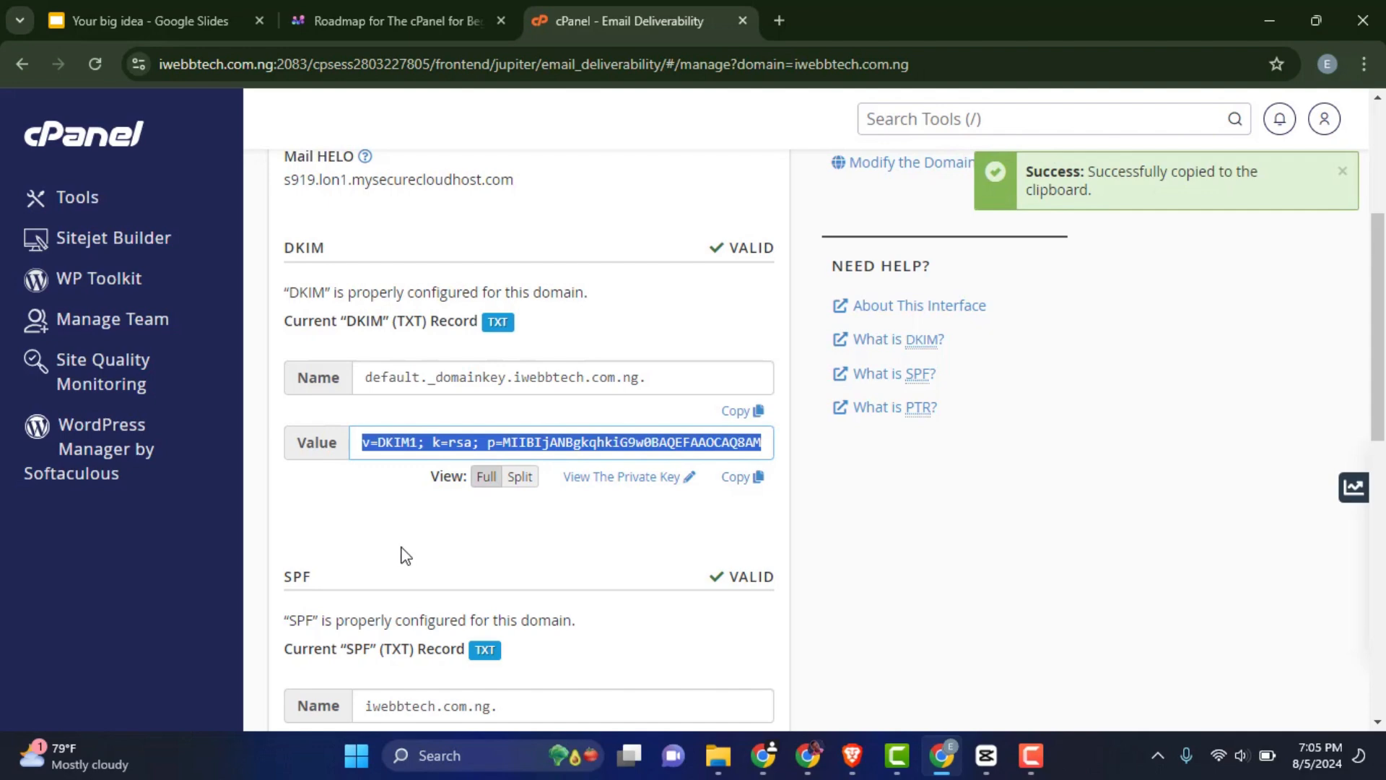
# Check that the DKIM, SPF and reverse DNS (PTR) records all show Valid
pyautogui.doubleClick(747, 248)
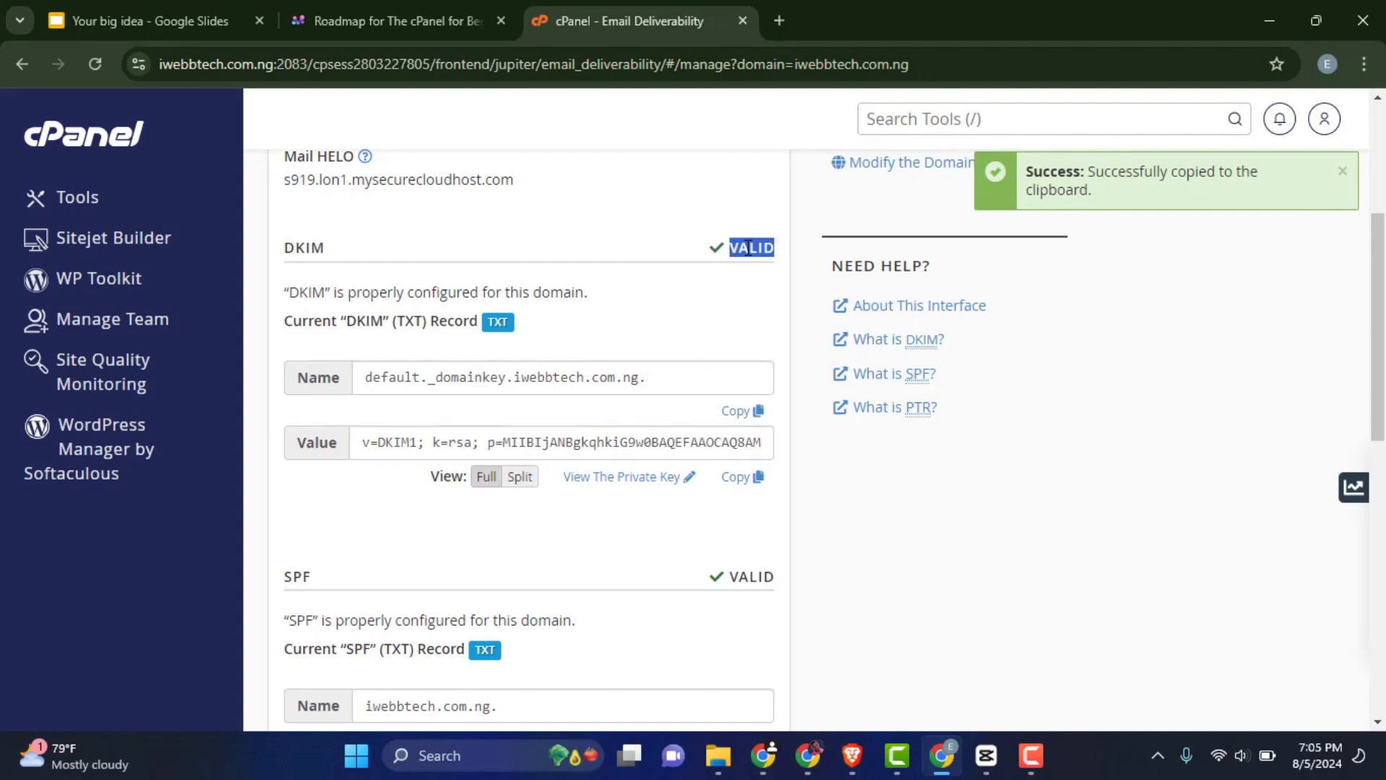
pyautogui.click(743, 574)
pyautogui.doubleClick(744, 574)
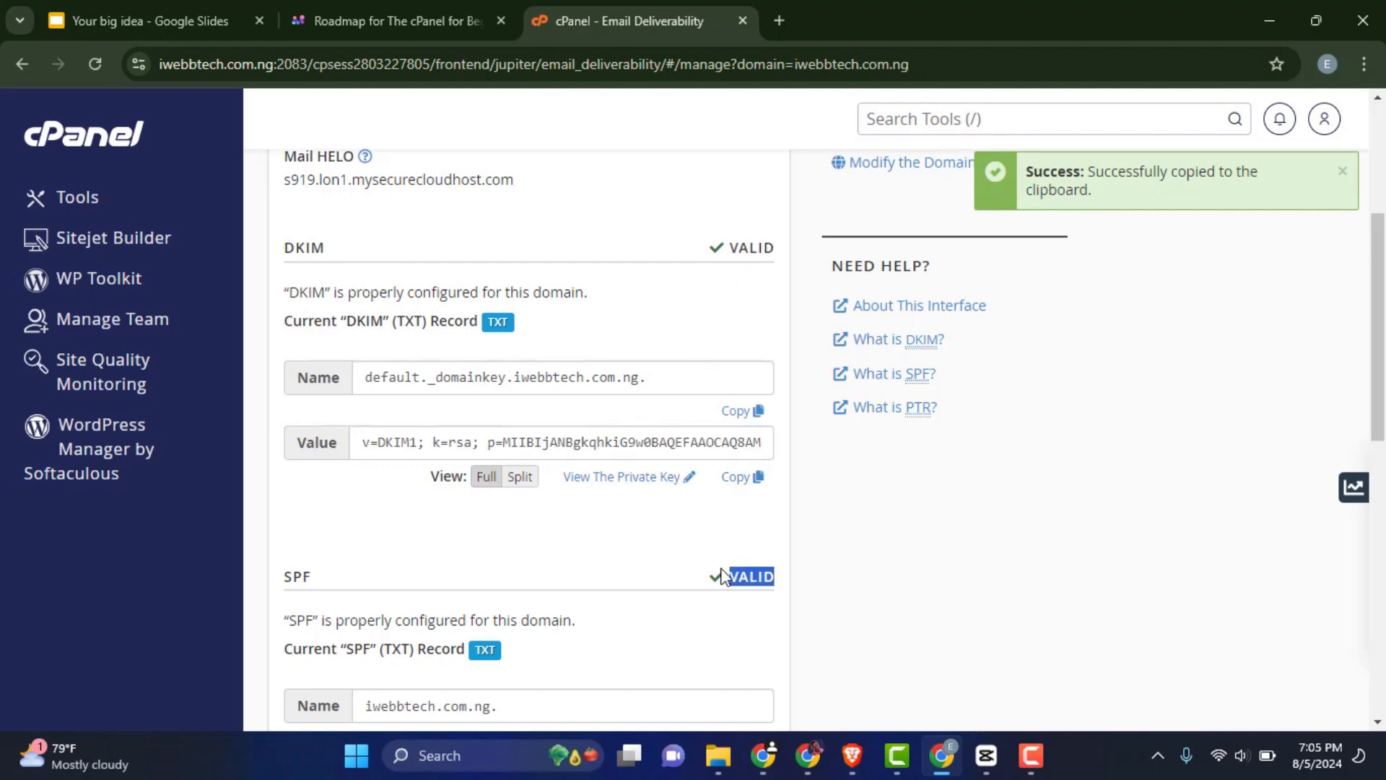
pyautogui.scroll(-4, 706, 578)
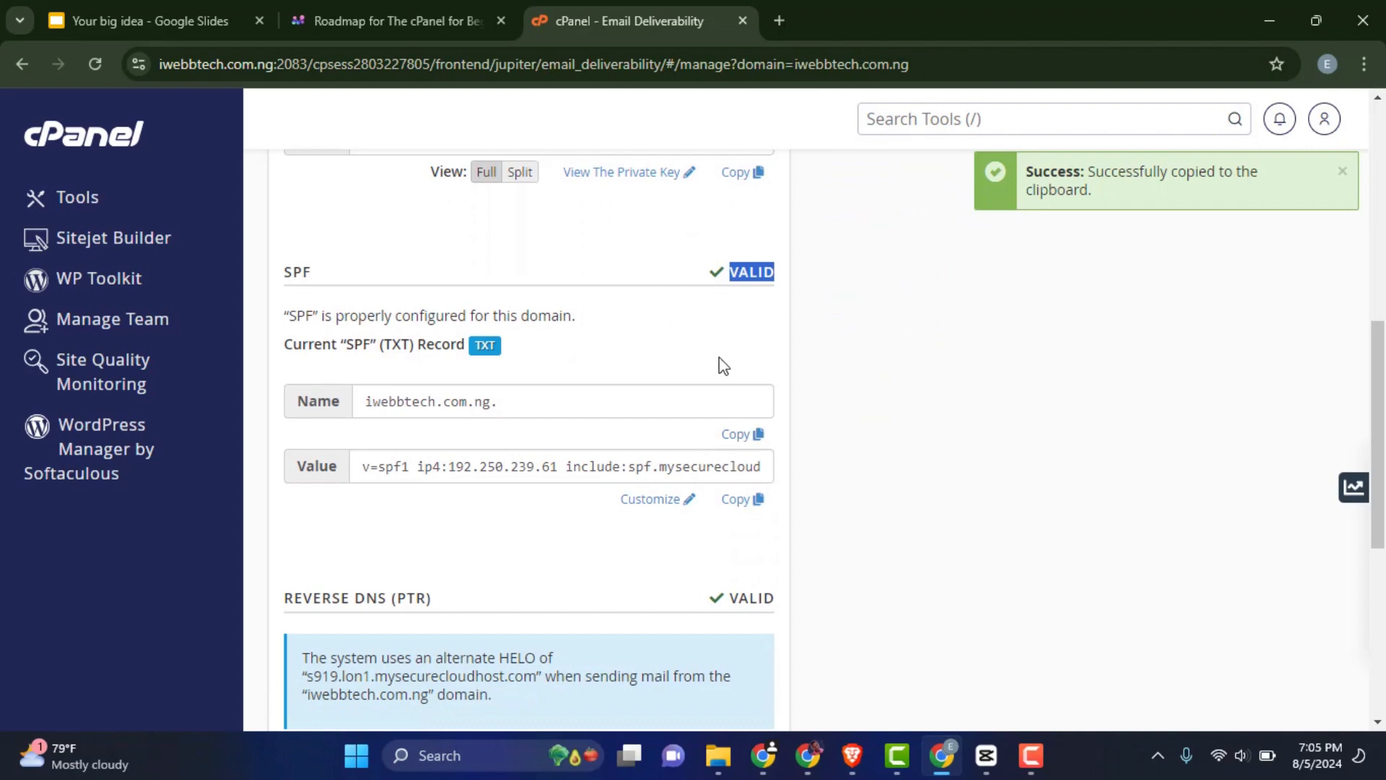
pyautogui.scroll(4, 722, 366)
pyautogui.scroll(-5, 718, 375)
pyautogui.scroll(-1, 714, 383)
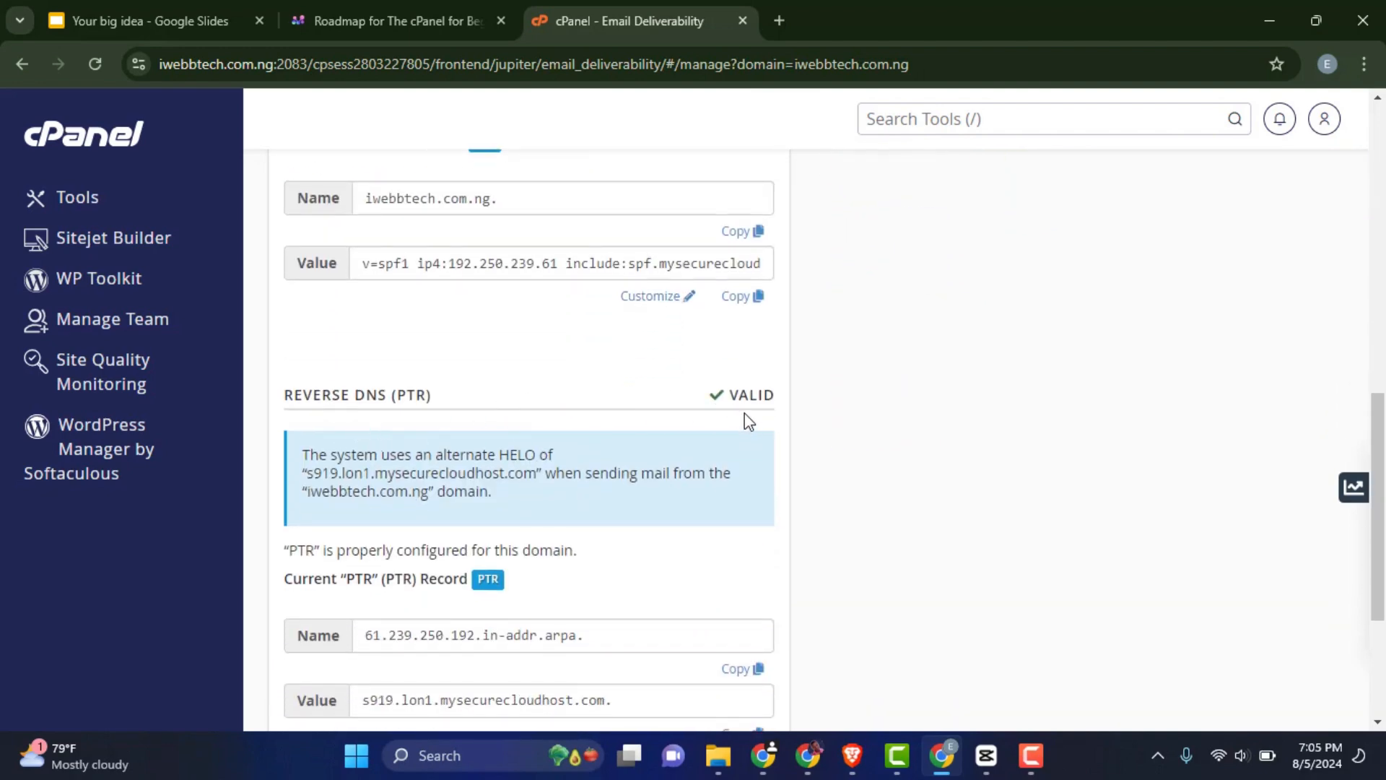
pyautogui.scroll(-2, 744, 415)
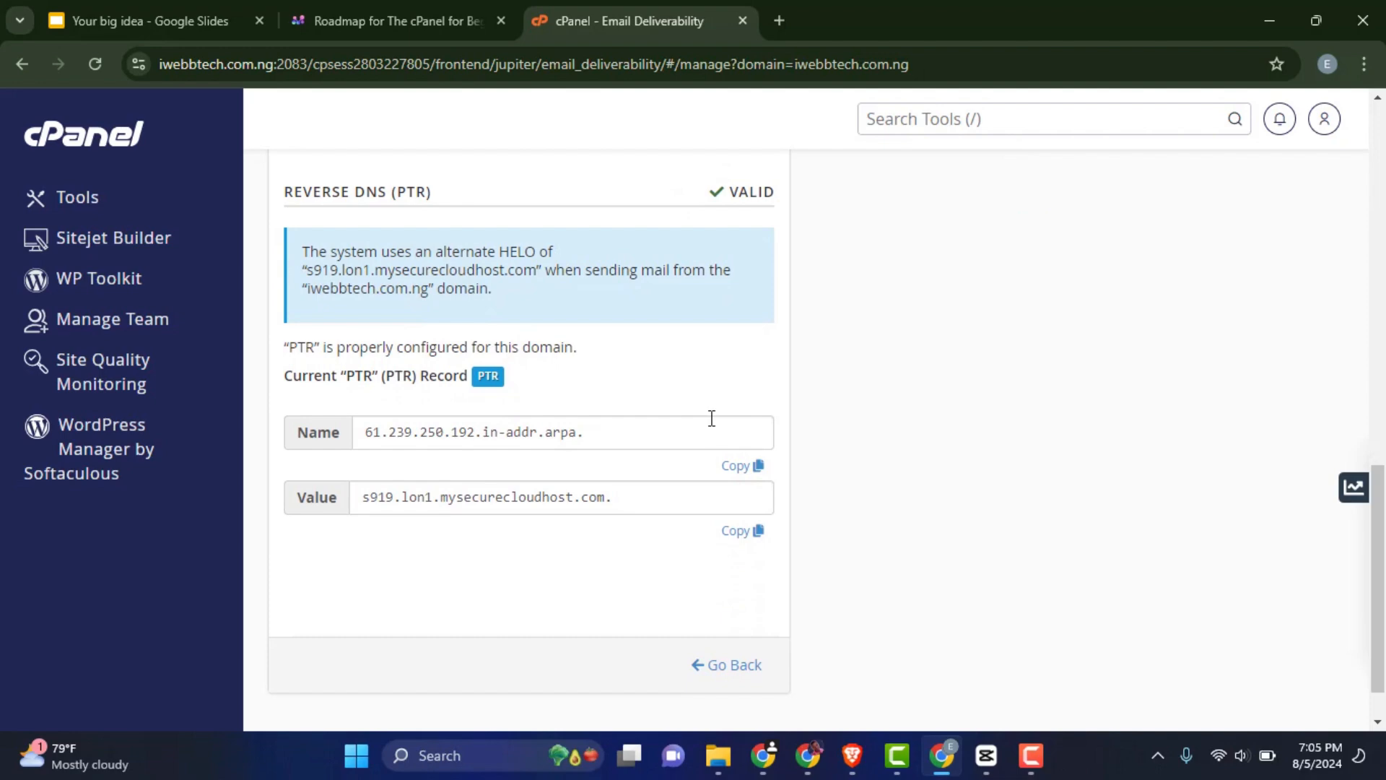
pyautogui.scroll(6, 711, 418)
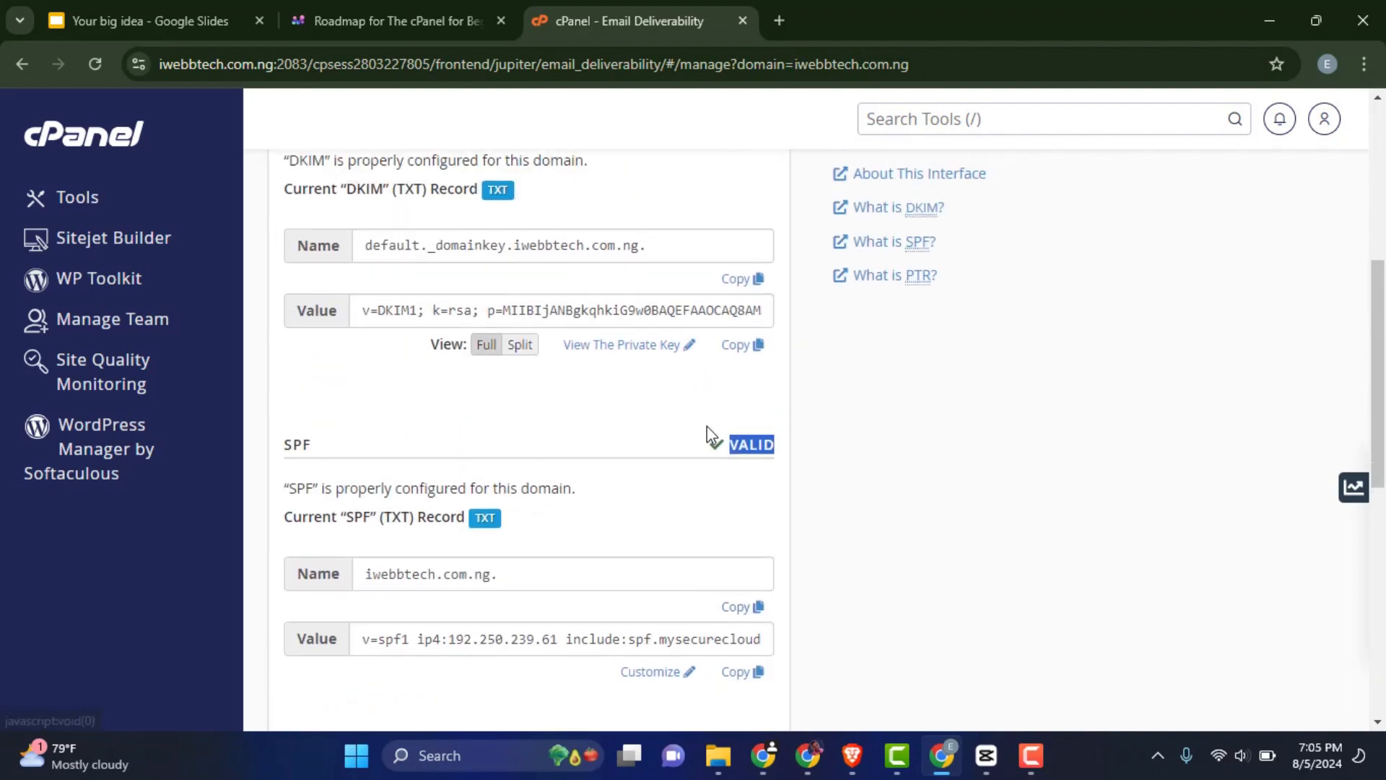
pyautogui.scroll(5, 707, 427)
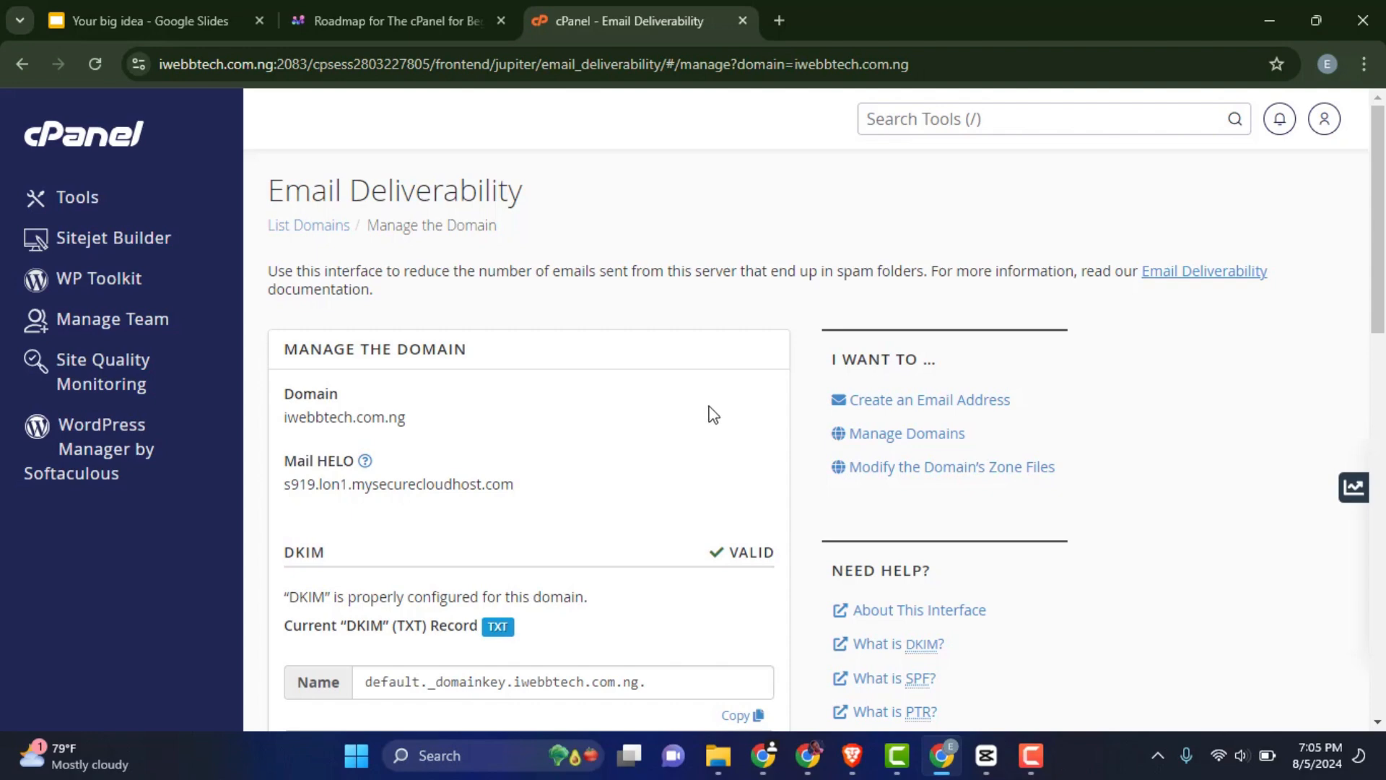
# Return to the cPanel Tools home and scroll to the Email tool group
pyautogui.click(75, 138)
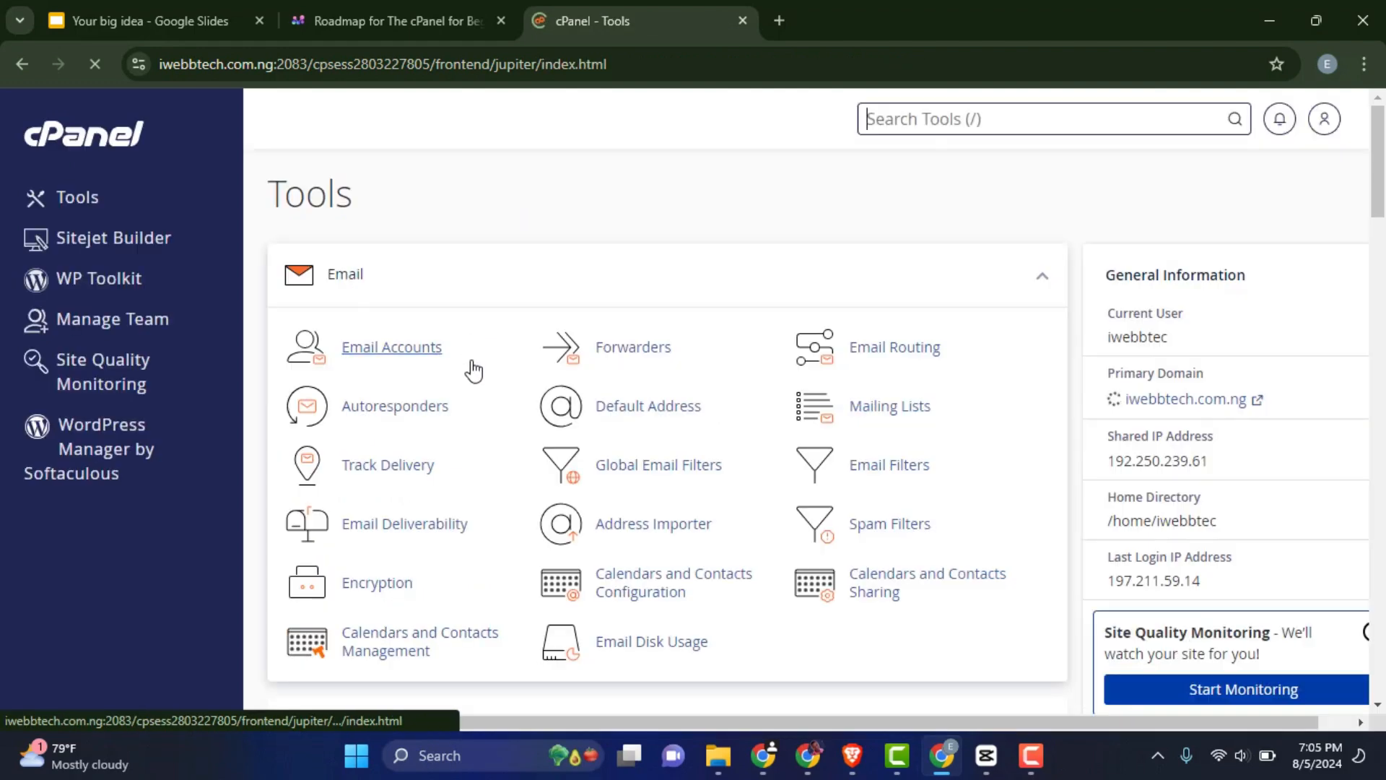
pyautogui.scroll(-1, 636, 346)
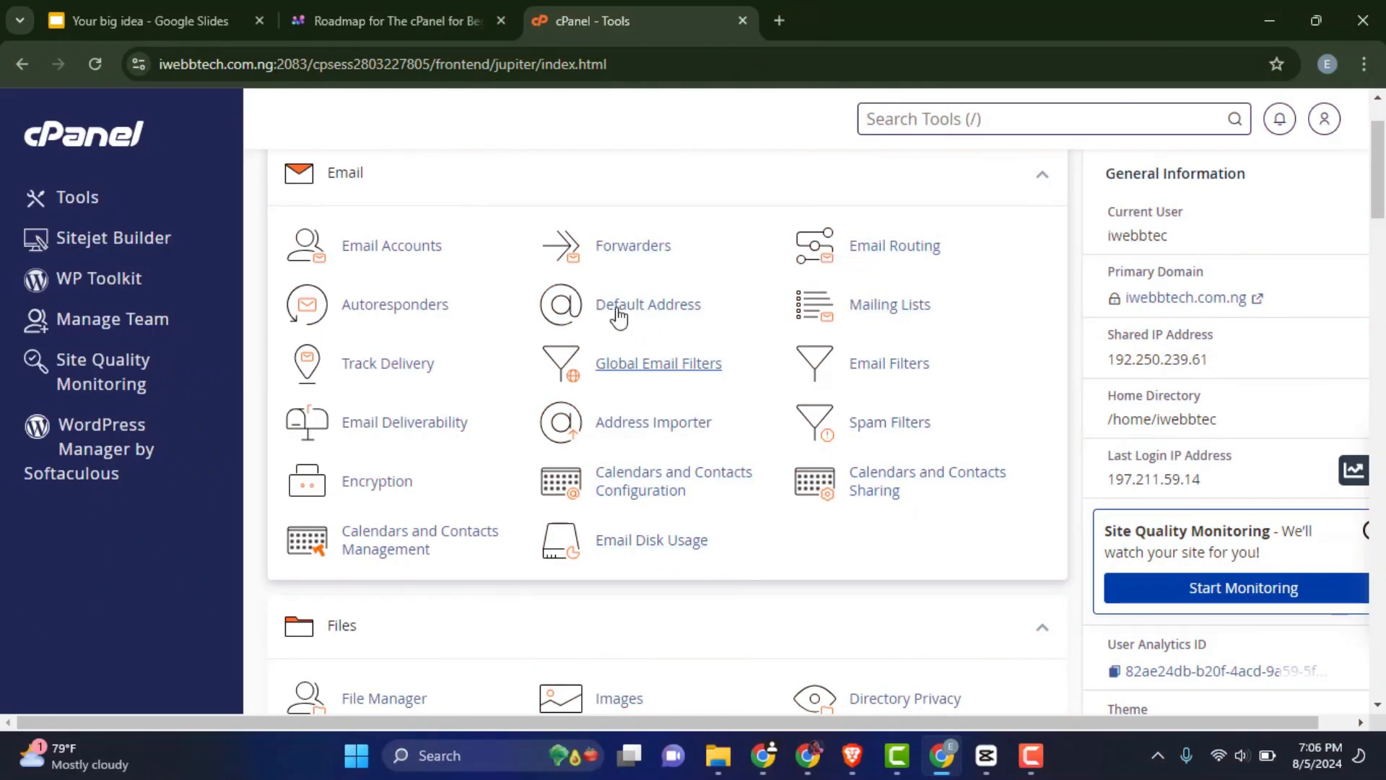
pyautogui.click(658, 555)
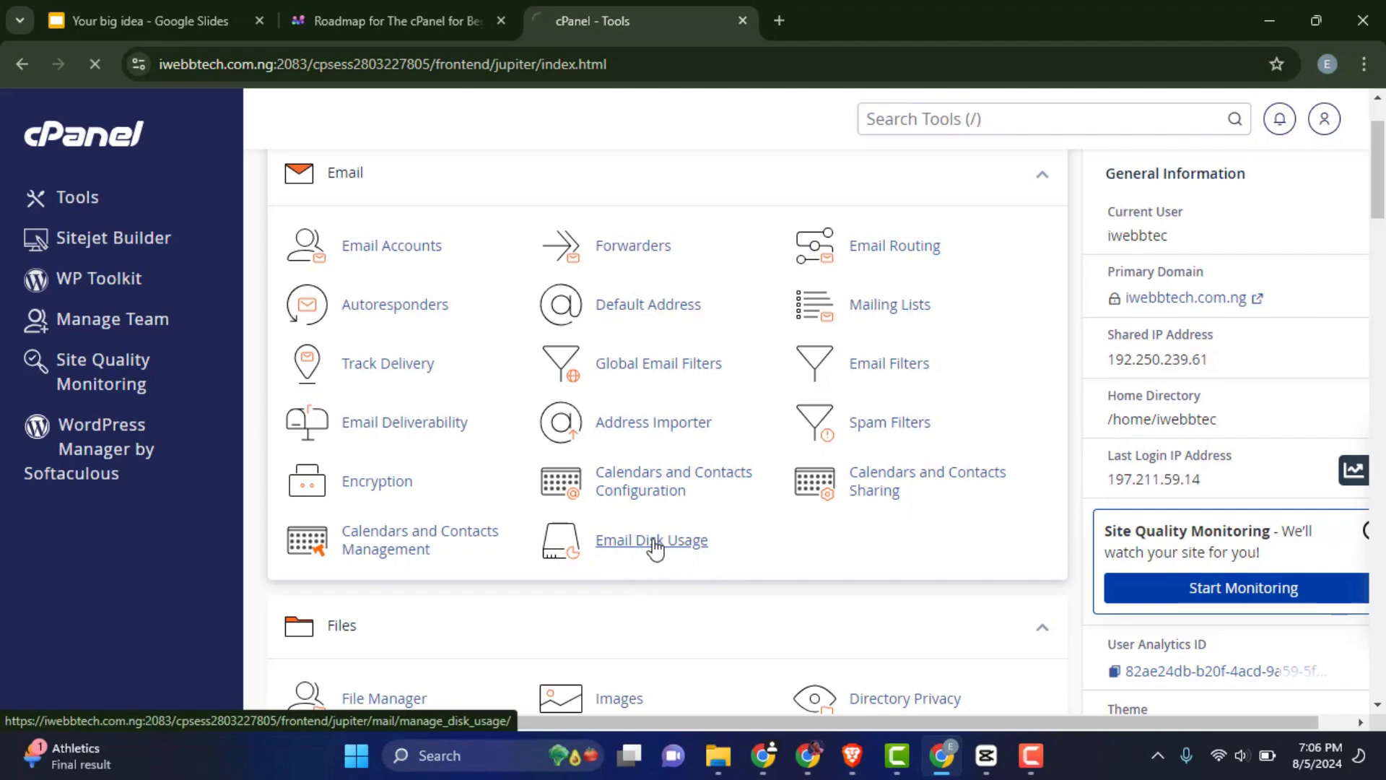
pyautogui.scroll(-2, 659, 520)
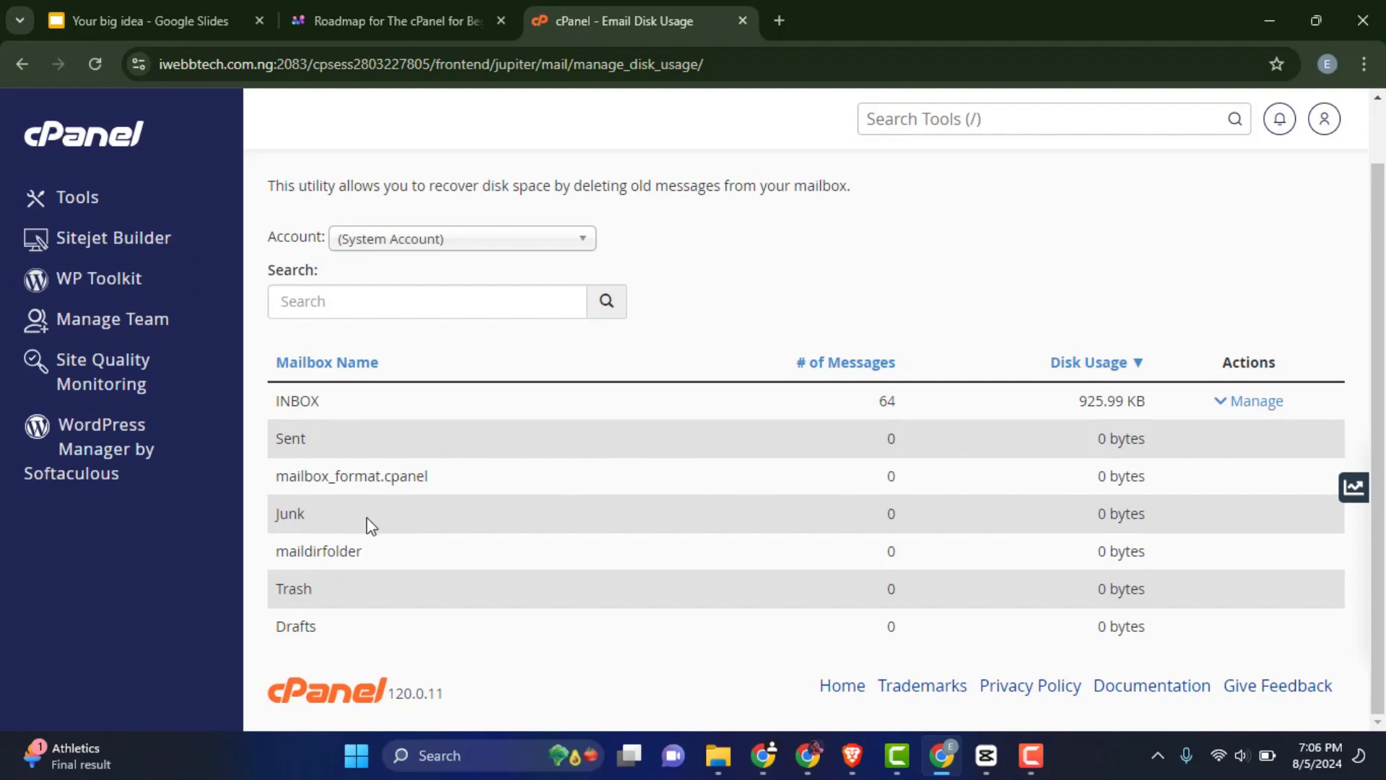
pyautogui.click(90, 148)
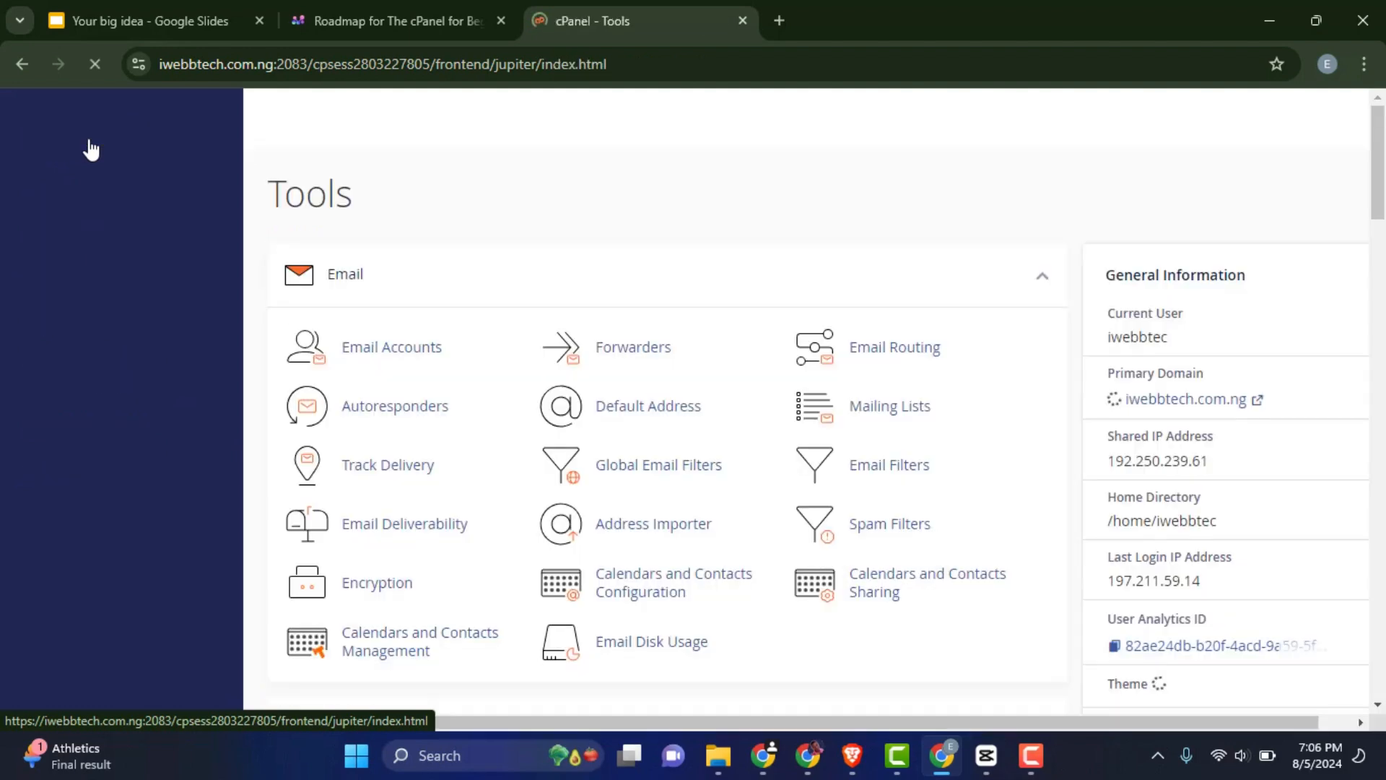
pyautogui.scroll(-1, 686, 284)
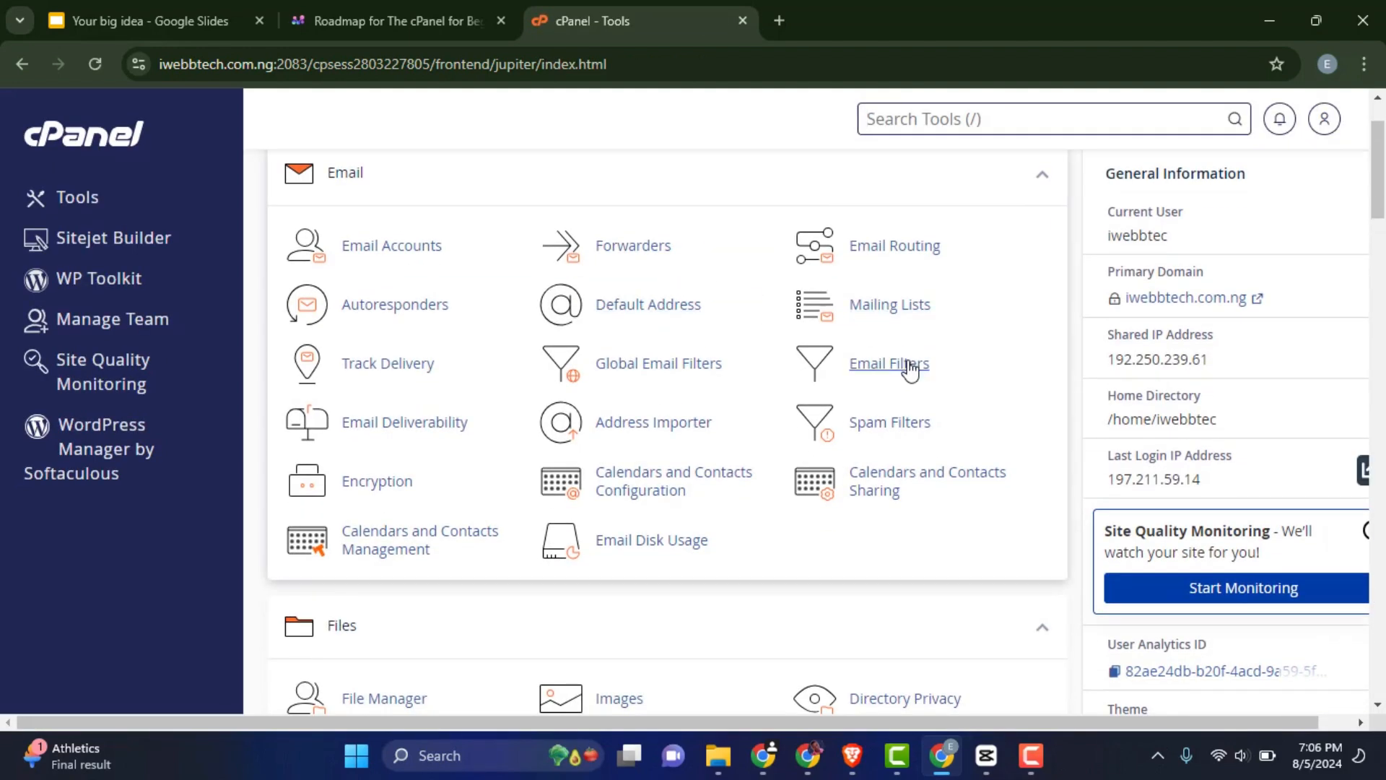